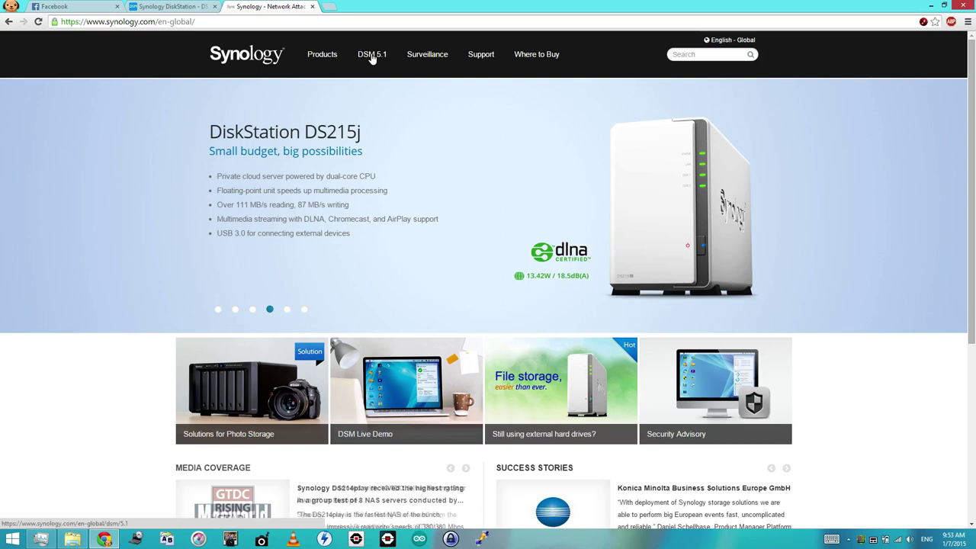
- Launch the DSM 5.1 Live Demo in a new tab and close its DSM Help window
mouse_move(372, 60)
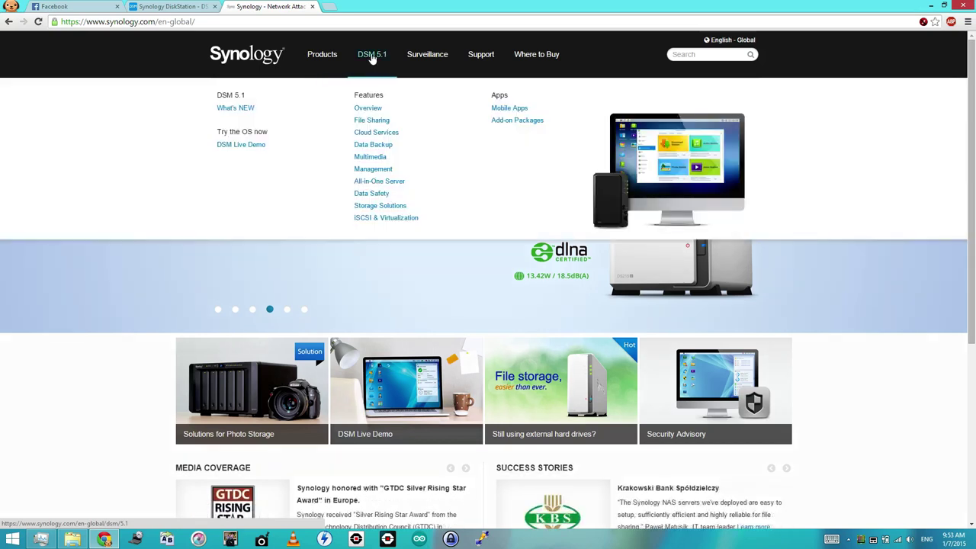
left_click(250, 147)
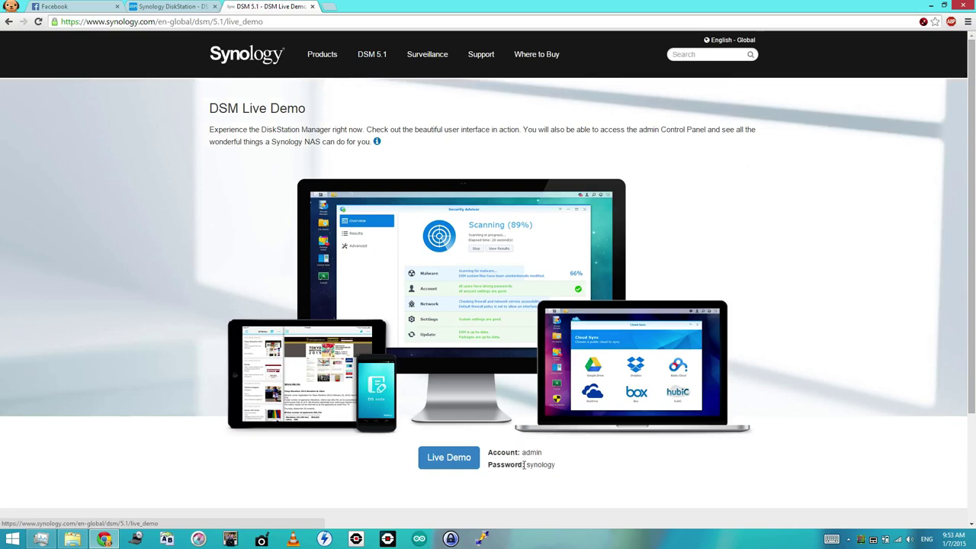
left_click(444, 460)
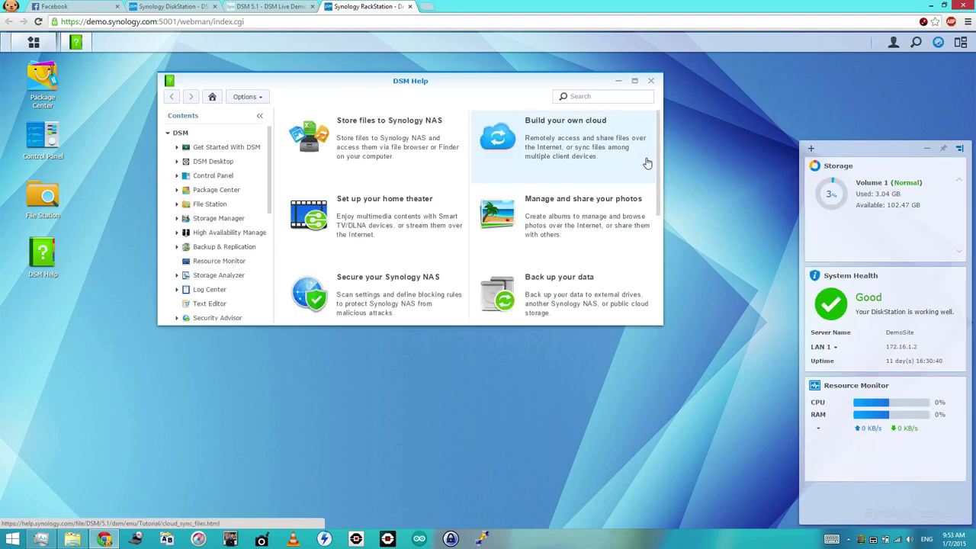
left_click(652, 81)
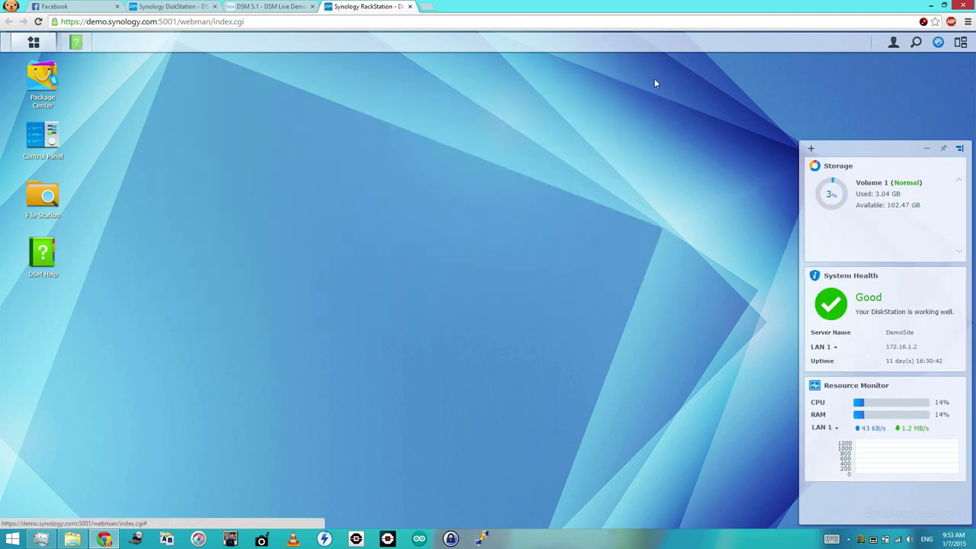
- Open Control Panel's Shared Folder list showing homes, music, photo and Video on Volume 1
left_click(43, 137)
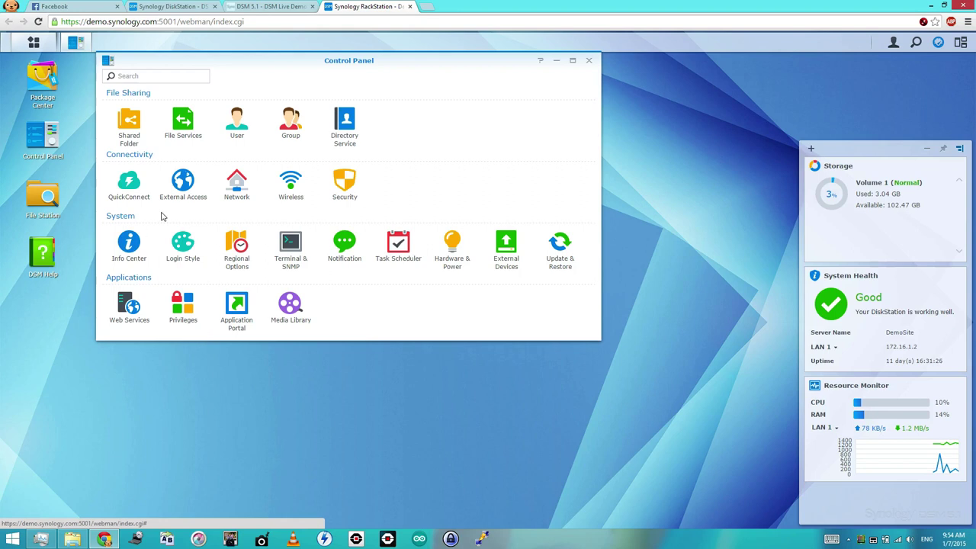
left_click(136, 128)
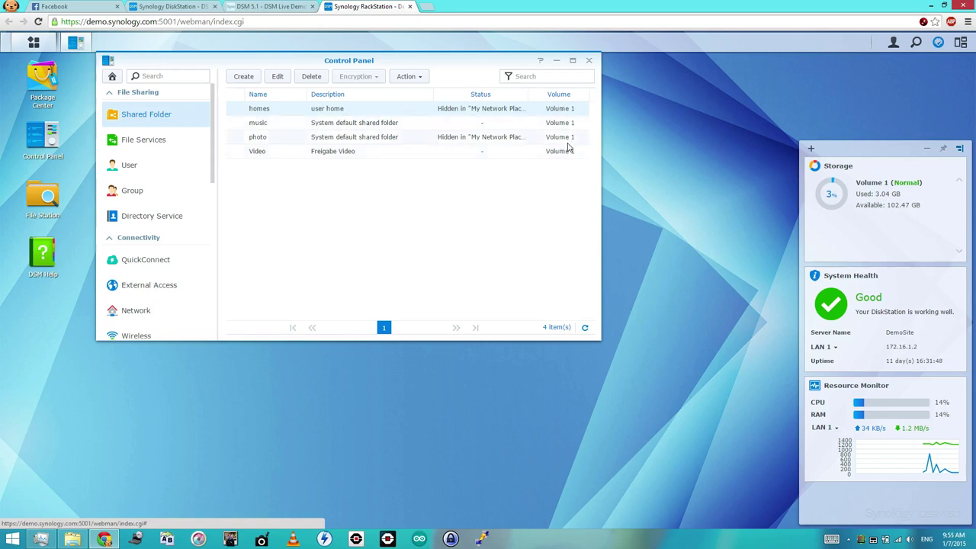
- Open the Create New Shared Folder dialog and select its empty Name field
left_click(248, 79)
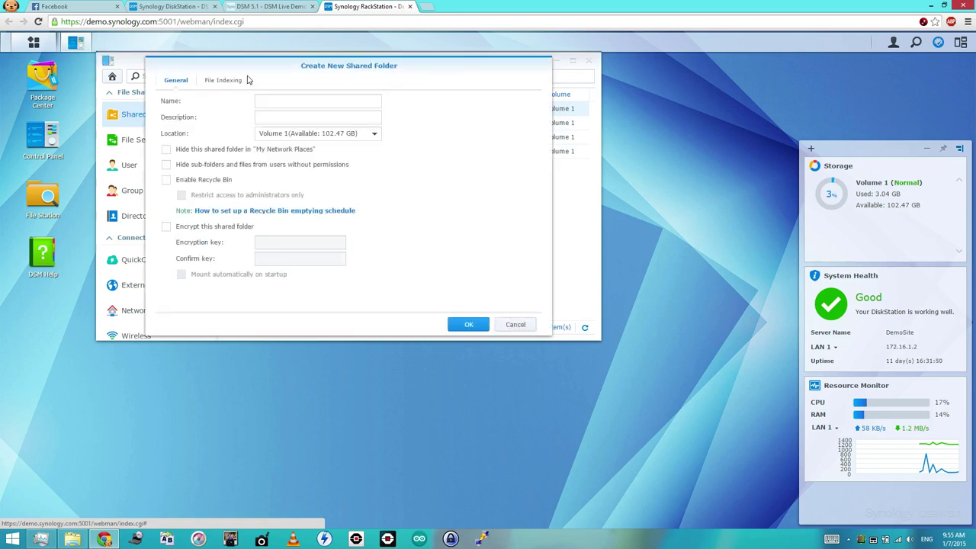
left_click(279, 101)
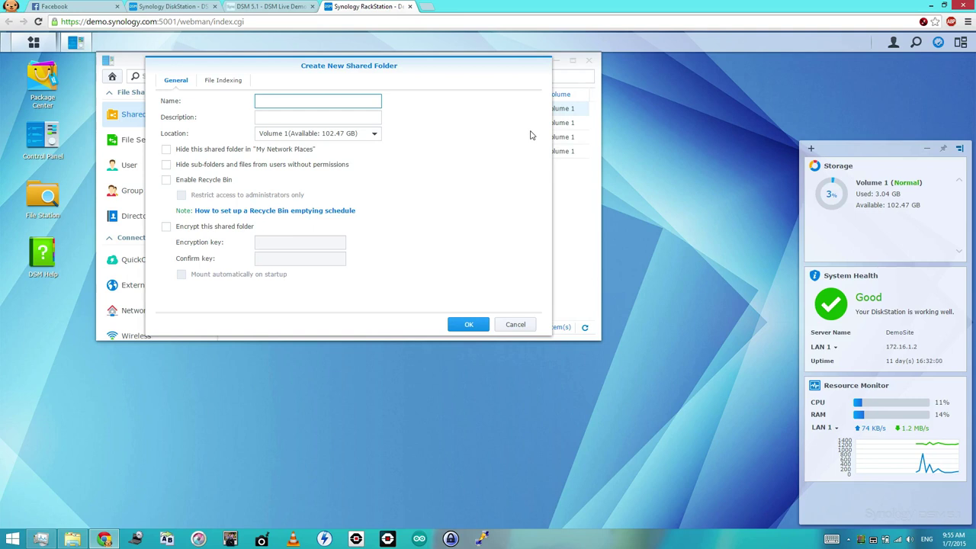
- Check the Location volume list, then switch to the real DiskStation's Control Panel tab
left_click(376, 134)
left_click(377, 135)
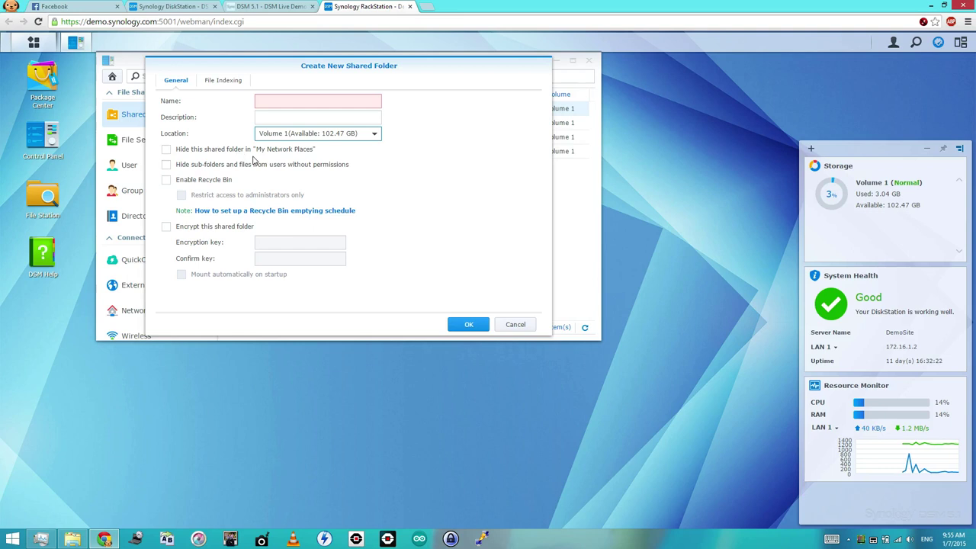
left_click(173, 7)
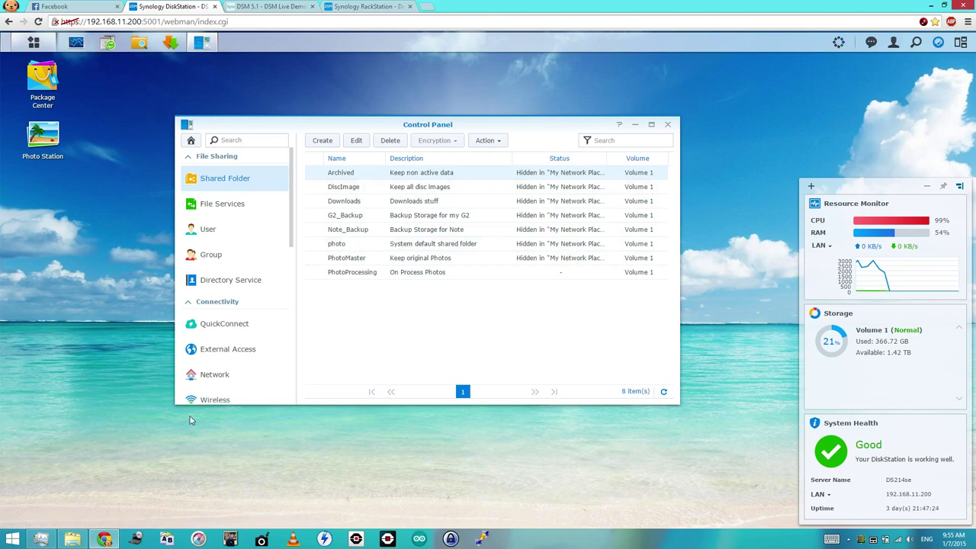
key("super+r")
type("\\\\")
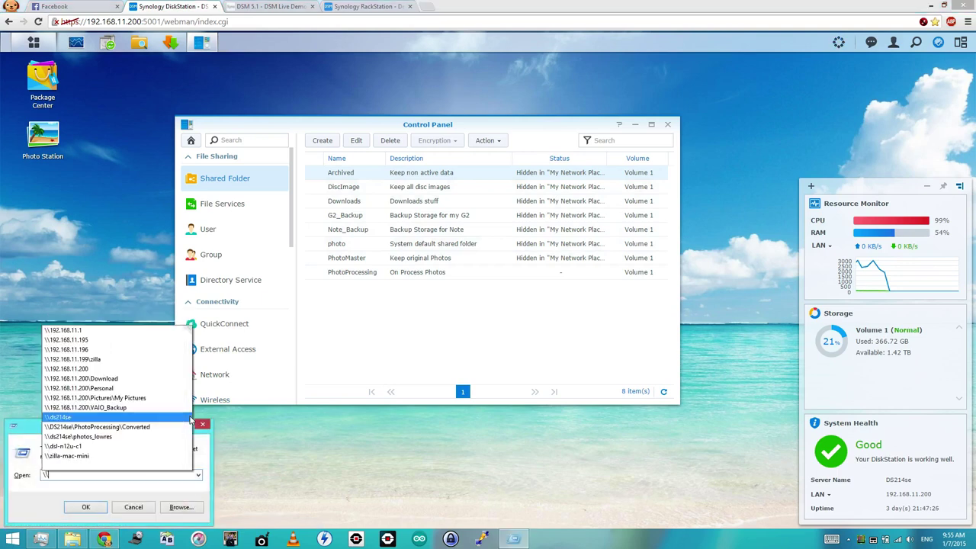
key("Up")
key("Up")
key("Up")
key("Up")
key("Up")
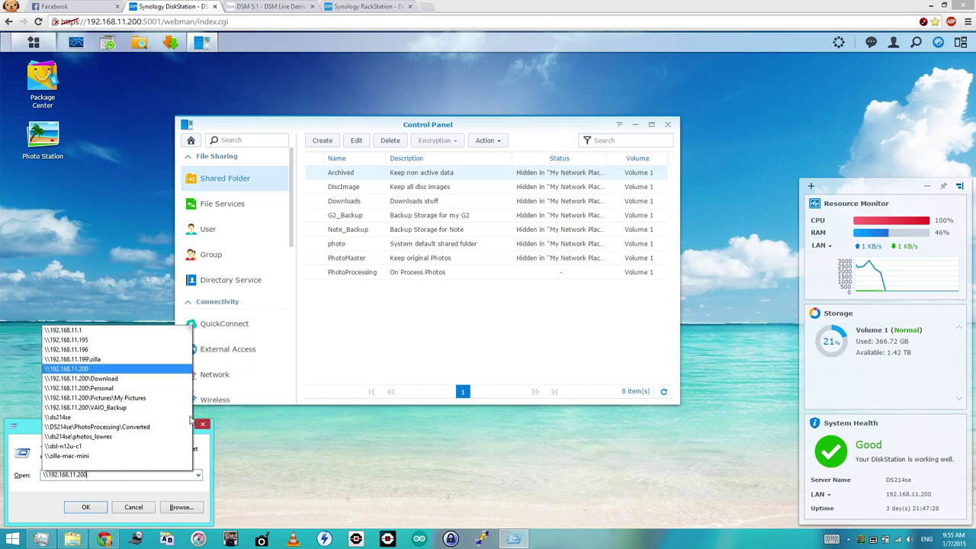
key("Return")
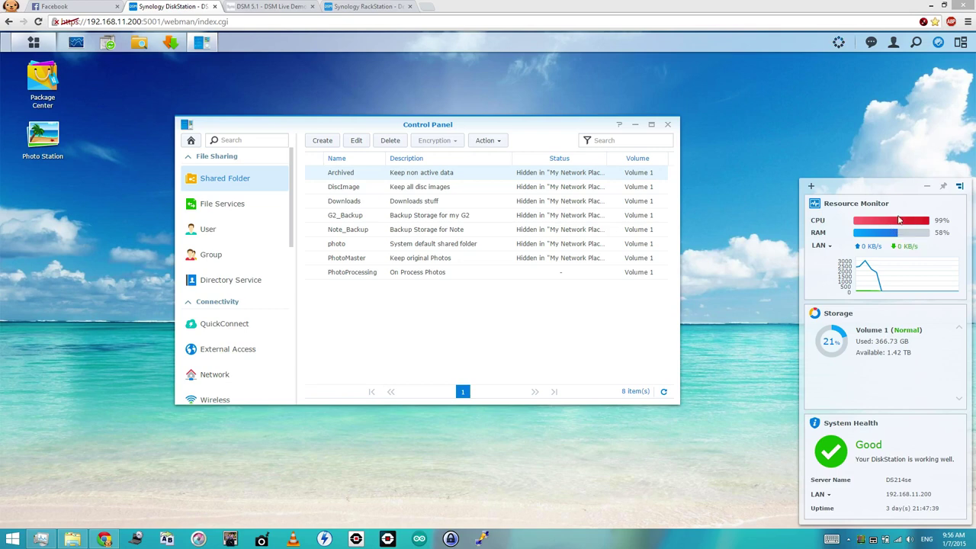
left_click(838, 46)
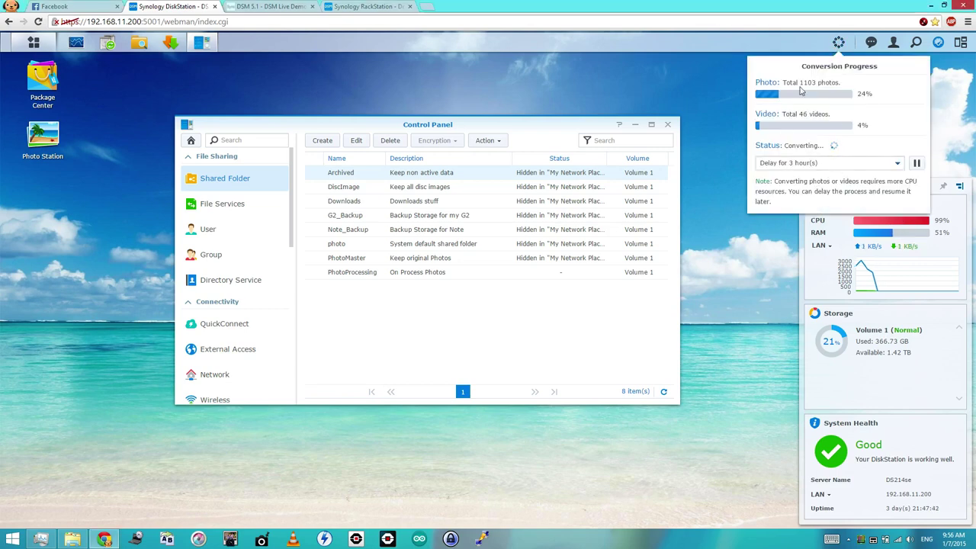
left_click(643, 86)
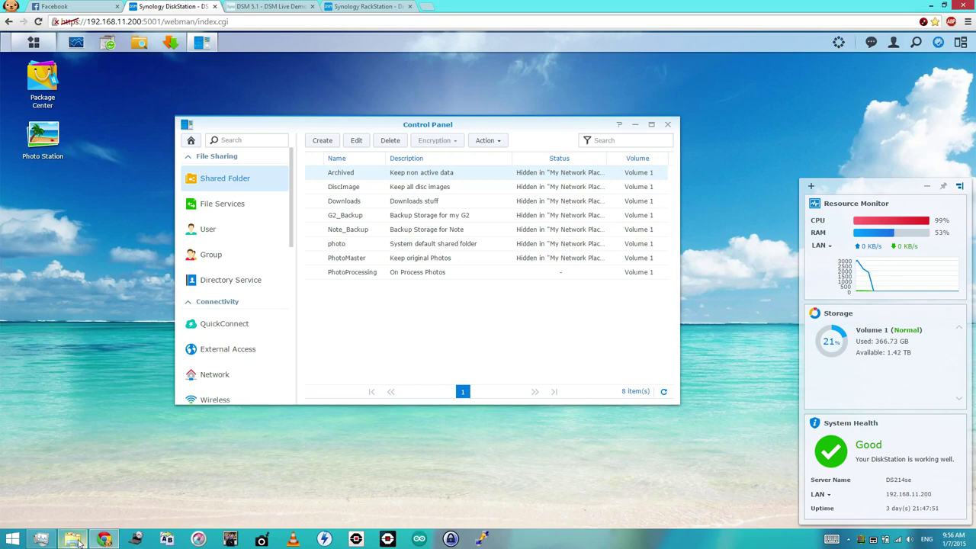
left_click(80, 543)
left_click(80, 543)
left_click(353, 7)
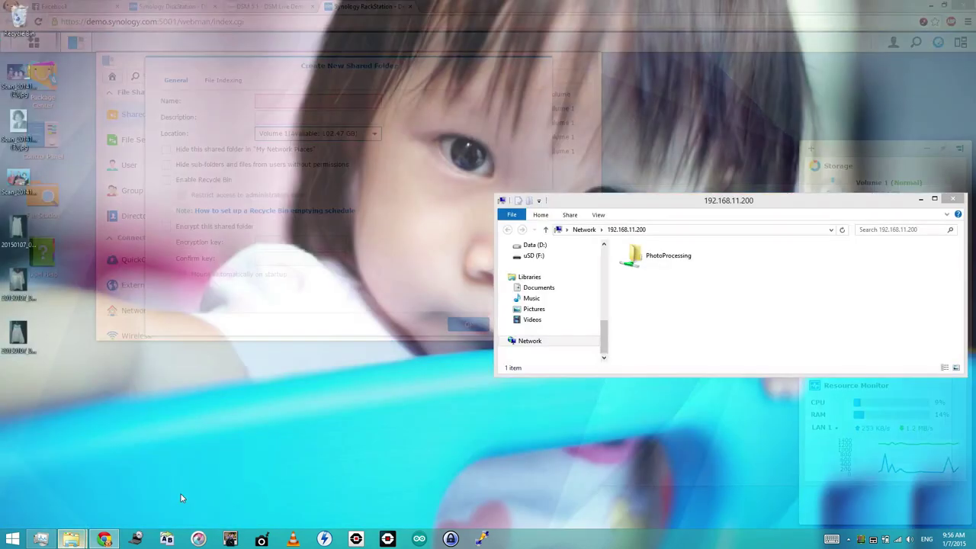
left_click(180, 498)
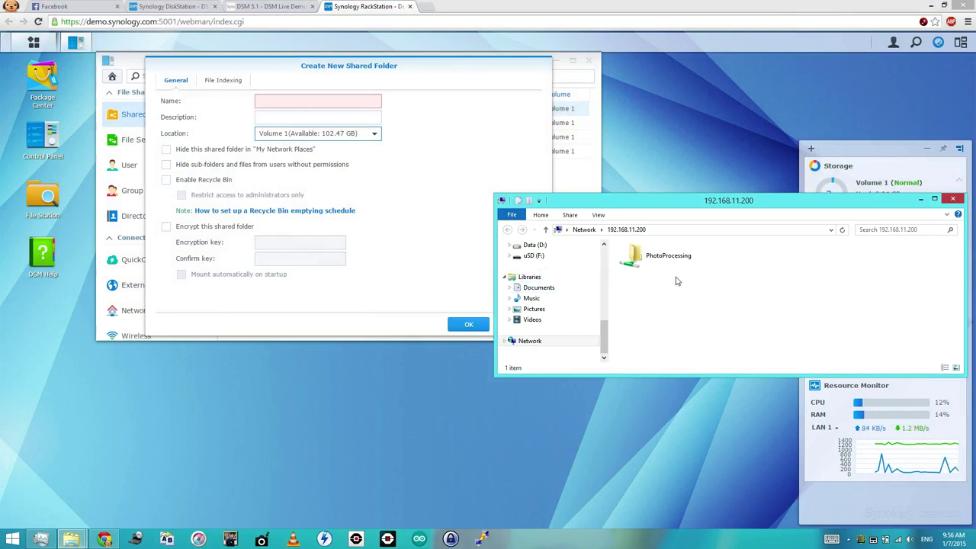
left_click(180, 6)
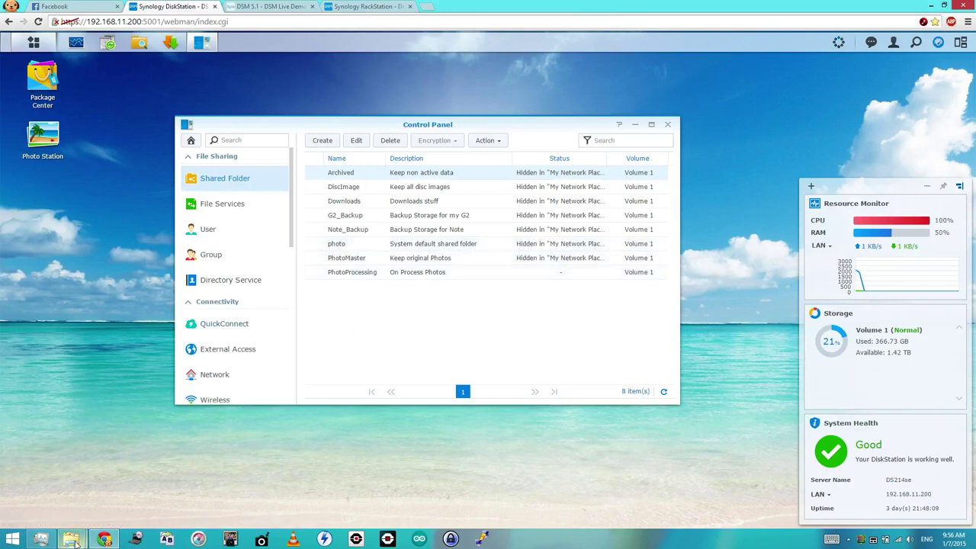
mouse_move(75, 543)
left_click(192, 510)
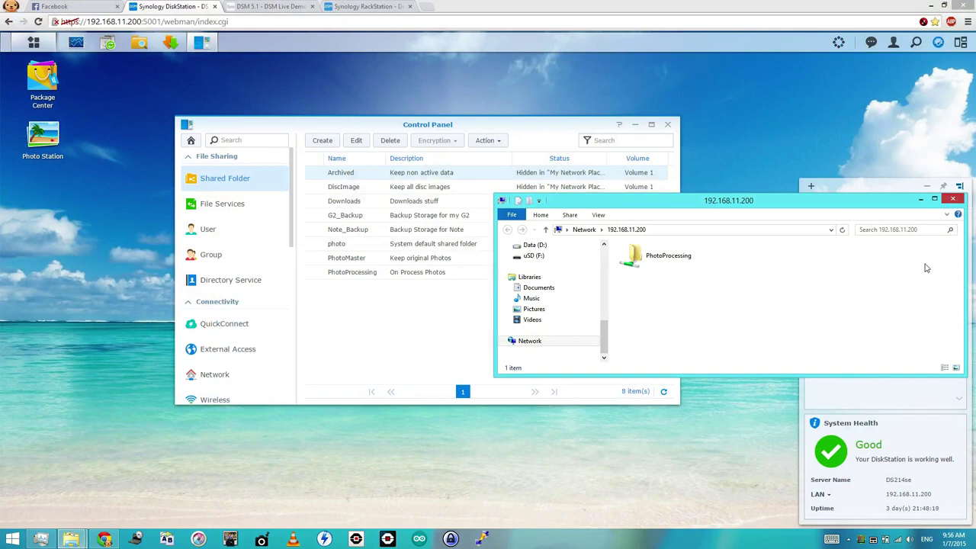
left_click(954, 202)
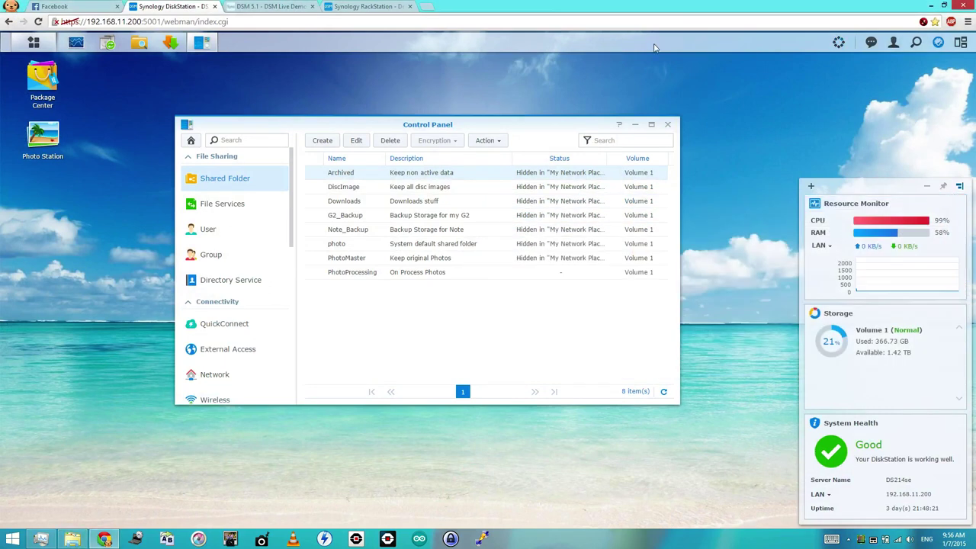
- Back on the RackStation demo, hide sub-folders and files from unauthorized users and enable encryption
left_click(354, 6)
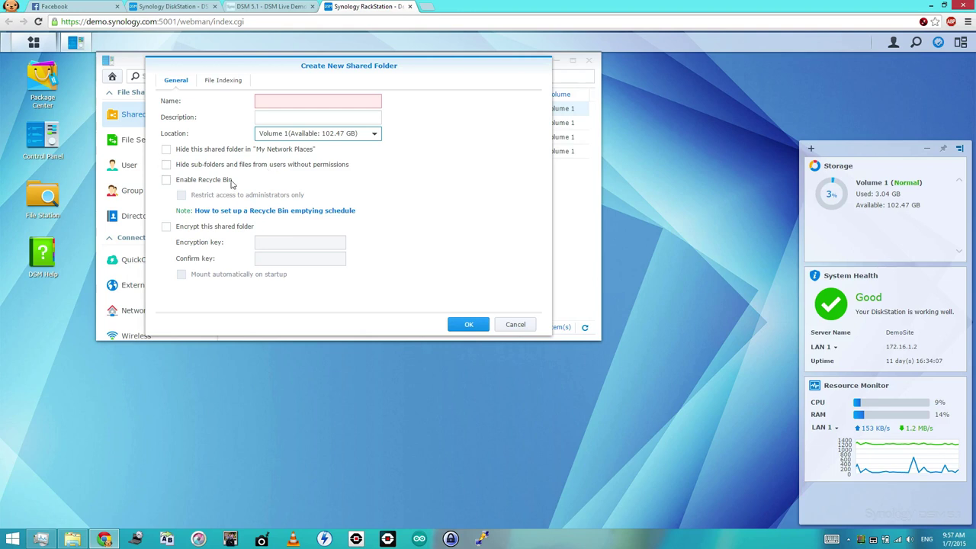
left_click(167, 167)
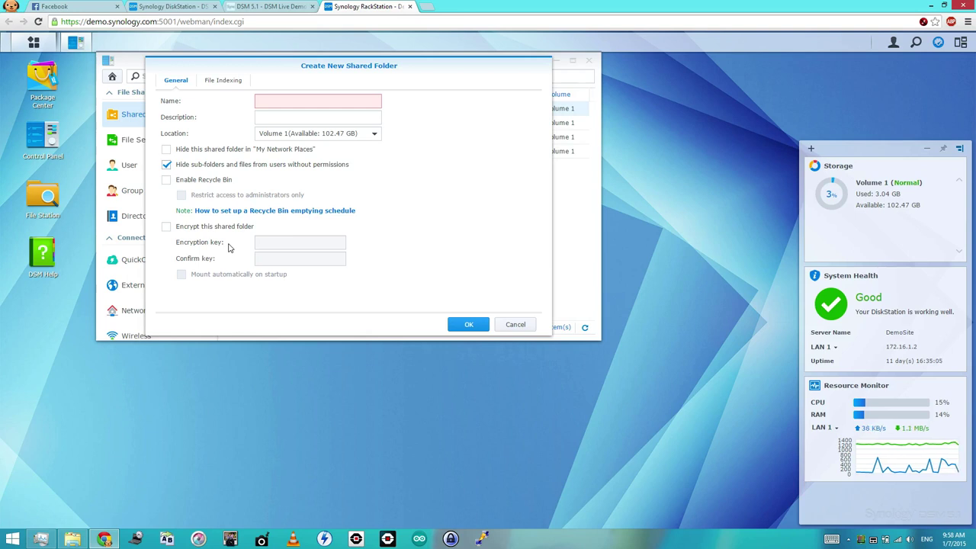
left_click(166, 226)
- Tick auto-mount, switch encryption back off, view File Indexing options, and launch File Station
left_click(182, 275)
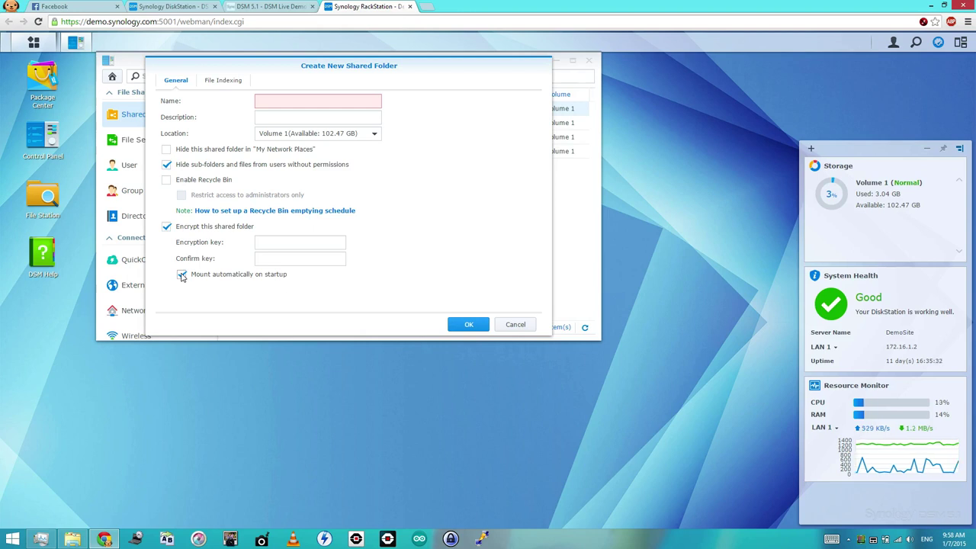
left_click(166, 228)
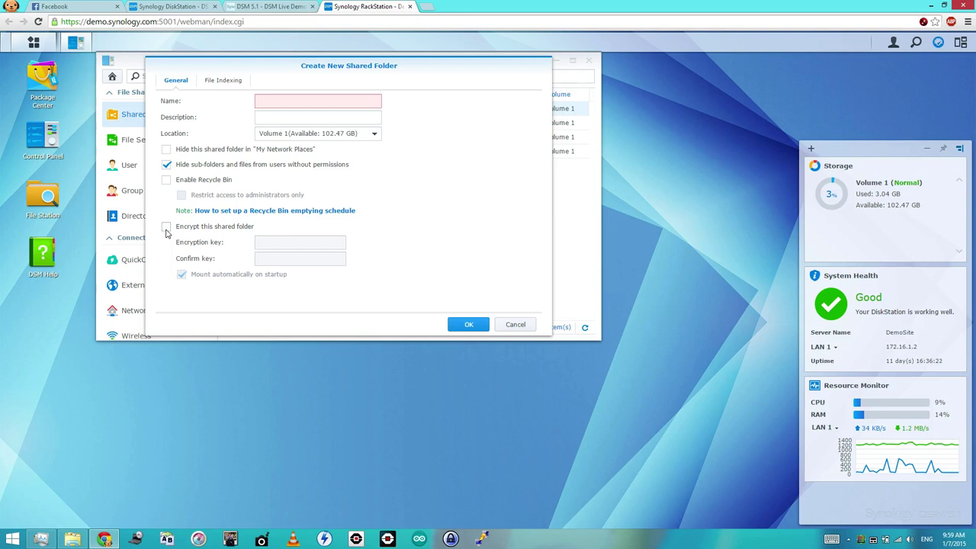
left_click(226, 88)
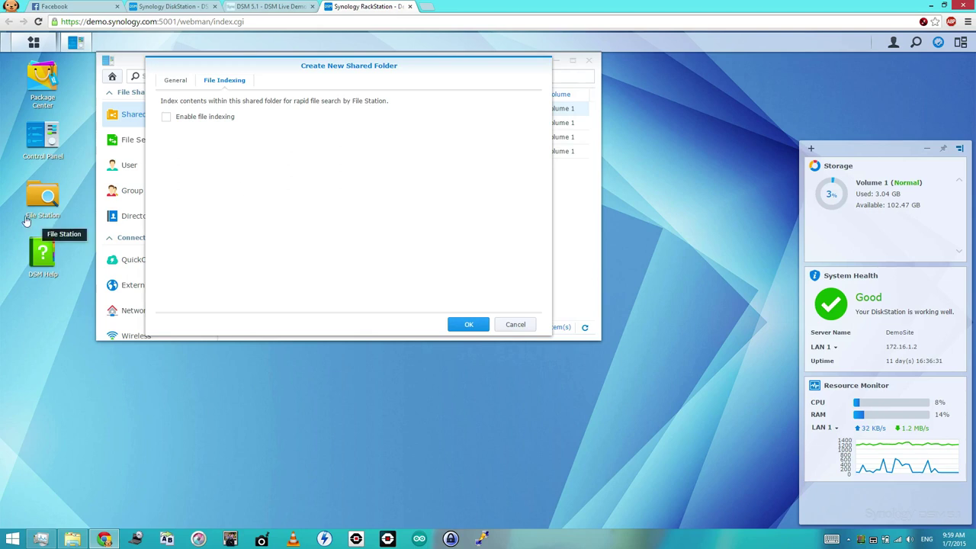
left_click(42, 196)
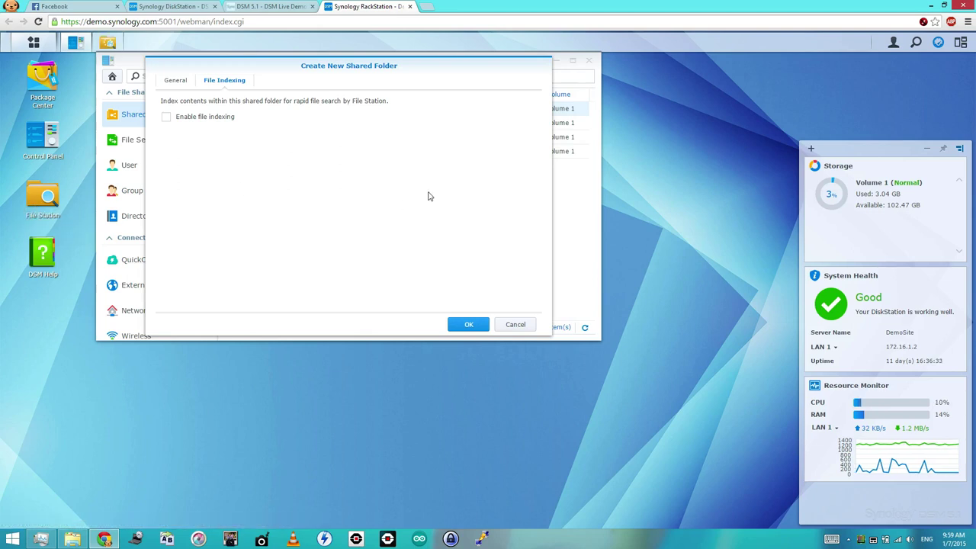
- Close the extra File Station window, leave file indexing off, and return to the General tab's Name field
left_click(47, 196)
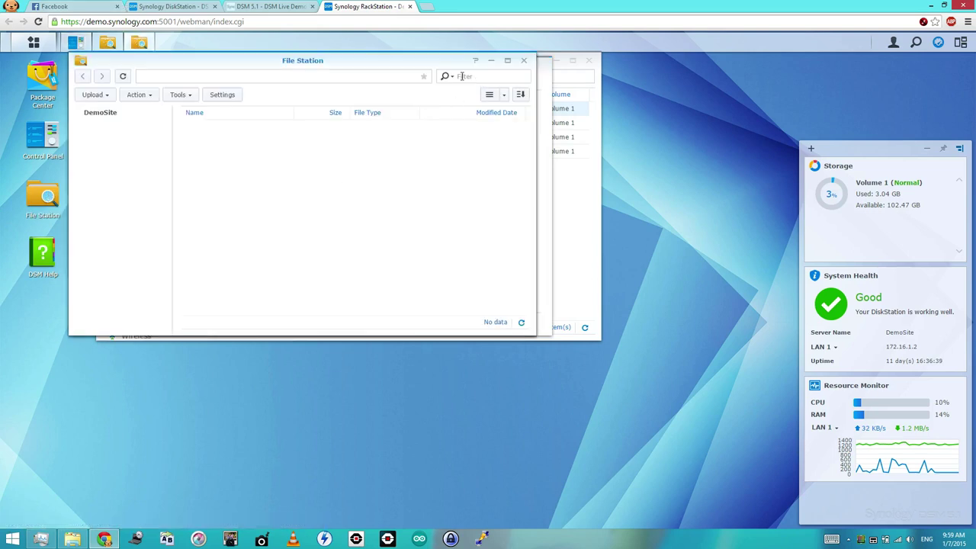
left_click(523, 61)
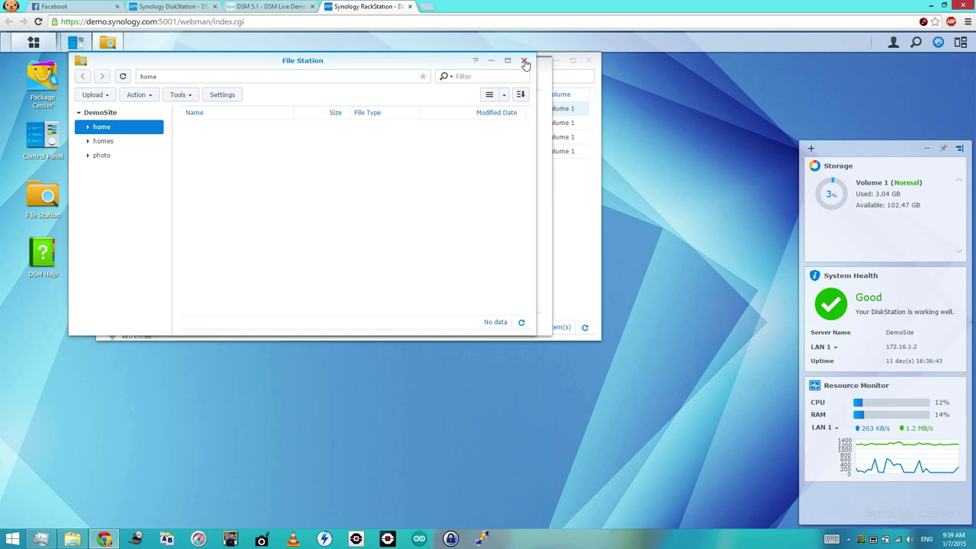
left_click(588, 235)
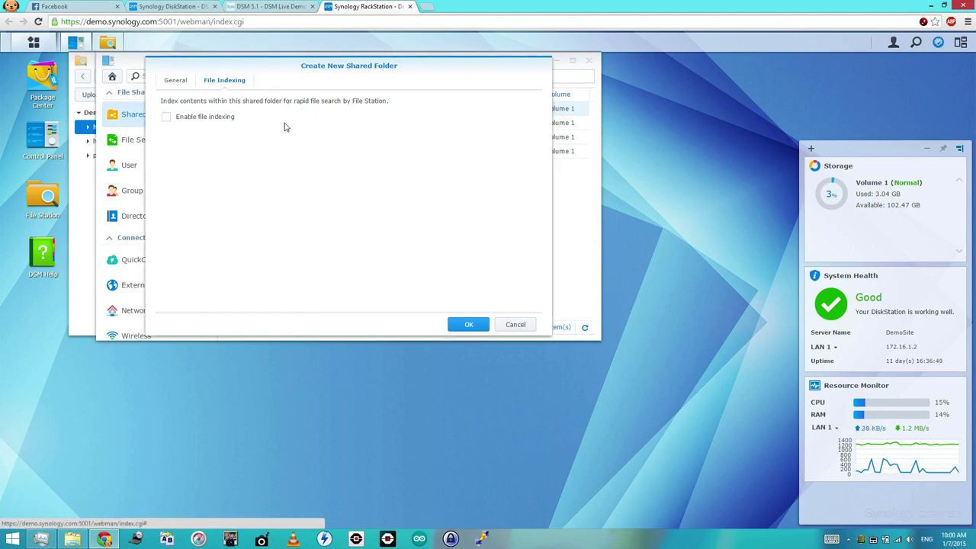
left_click(182, 85)
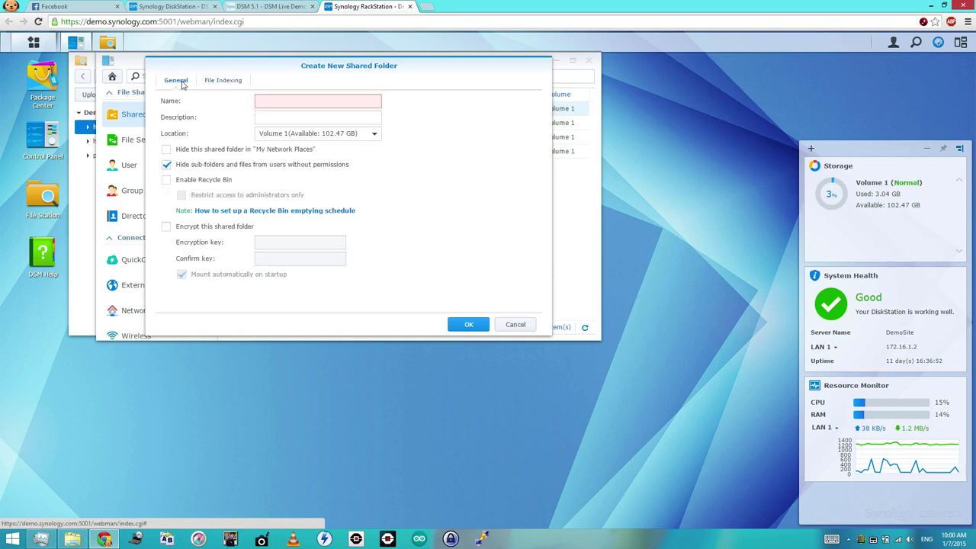
left_click(221, 84)
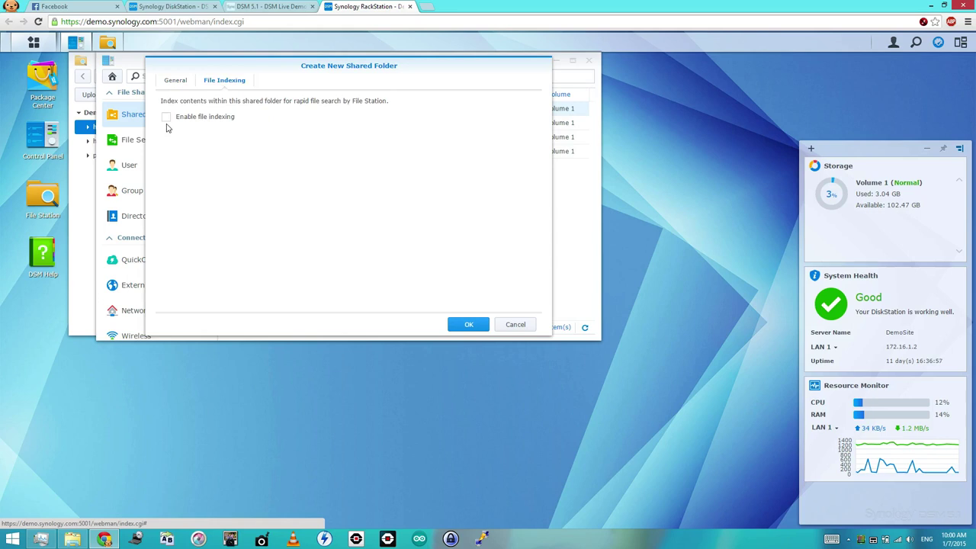
left_click(170, 84)
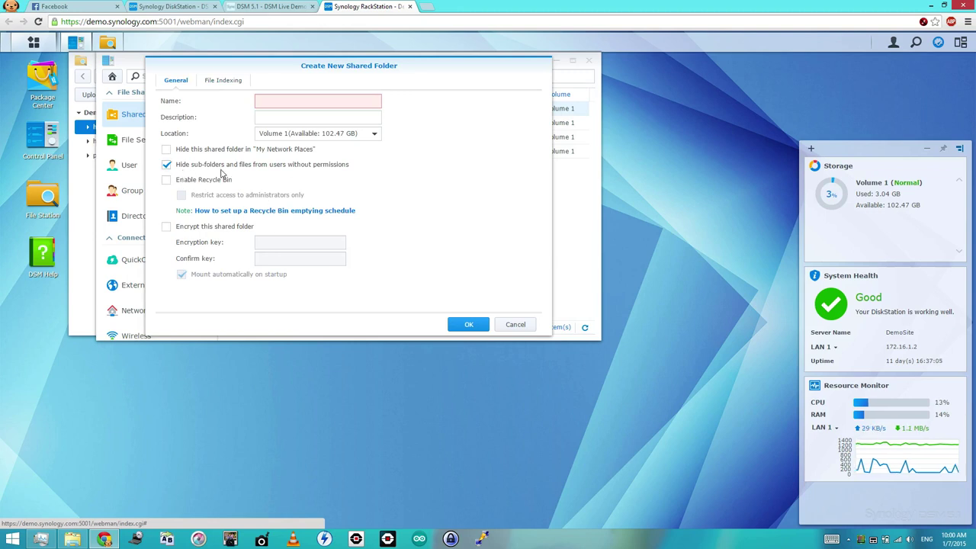
left_click(309, 106)
- Create the shared folder 'Test' and give the first user Read/Write access
type("Test")
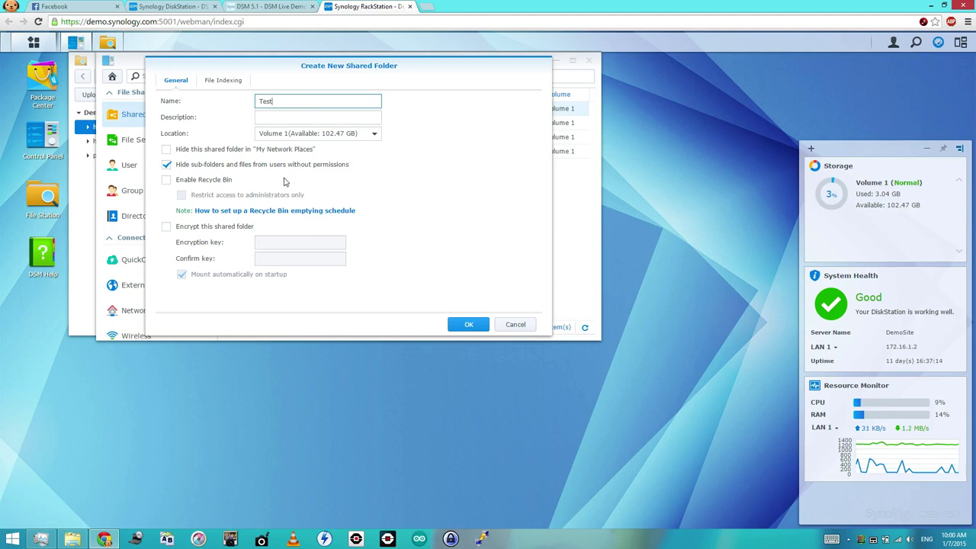
left_click(468, 325)
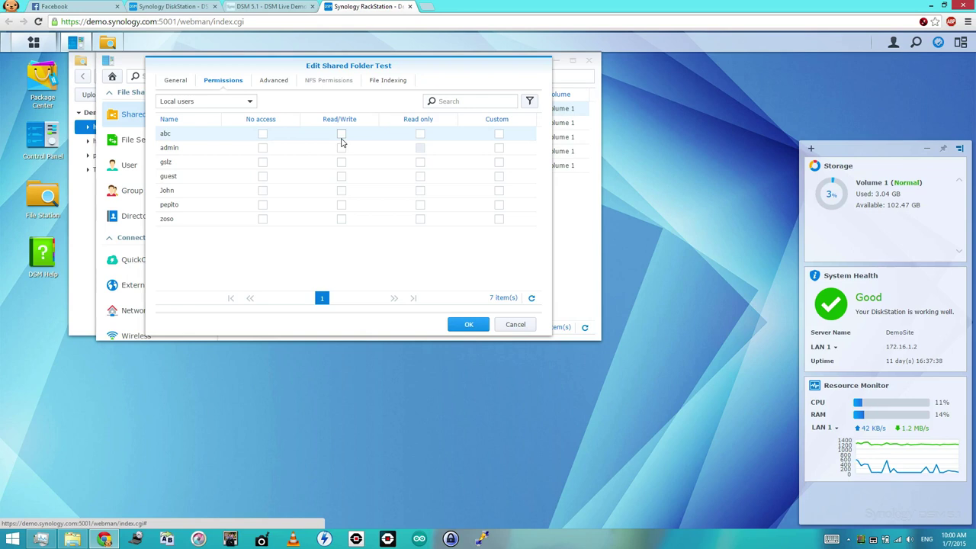
left_click(341, 135)
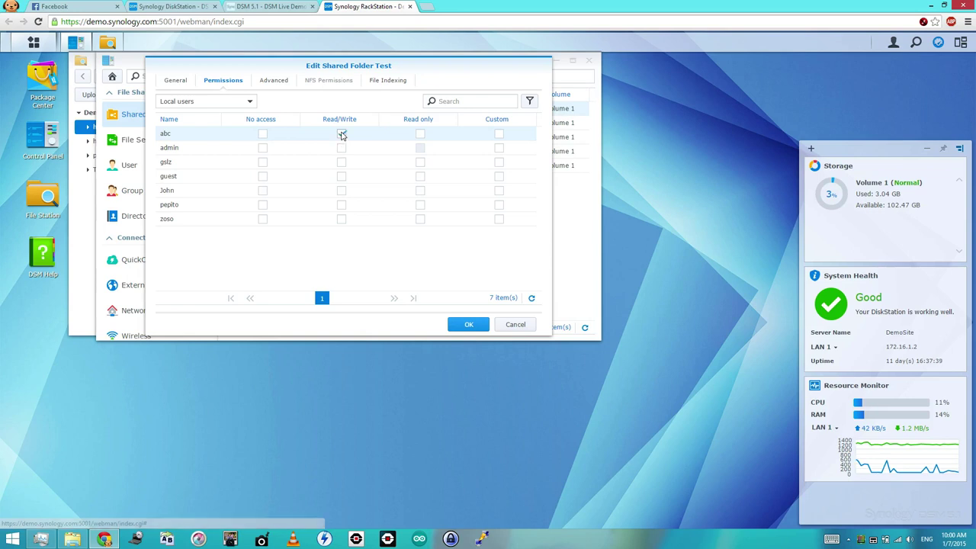
- Give the third user Read only access, decline the reload prompt, and review the Advanced tab
left_click(421, 163)
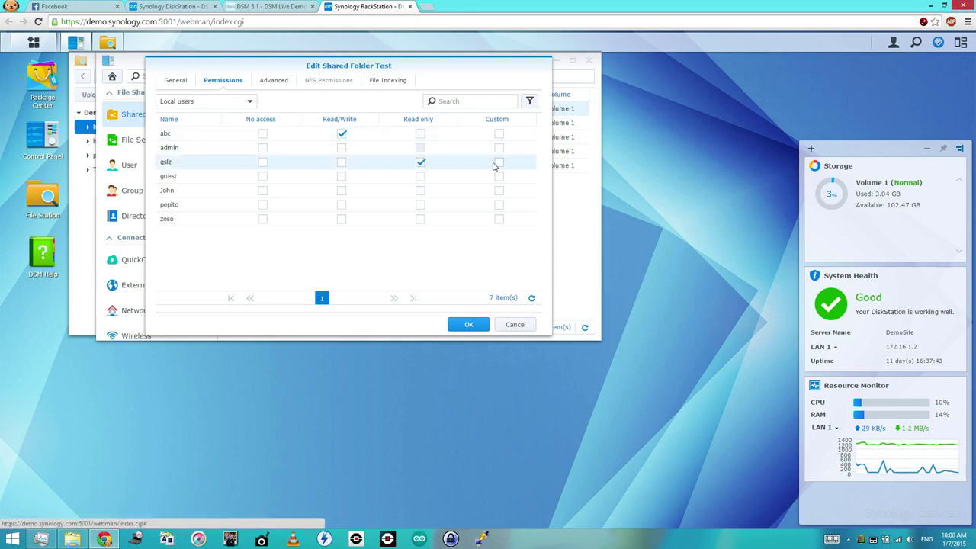
left_click(499, 179)
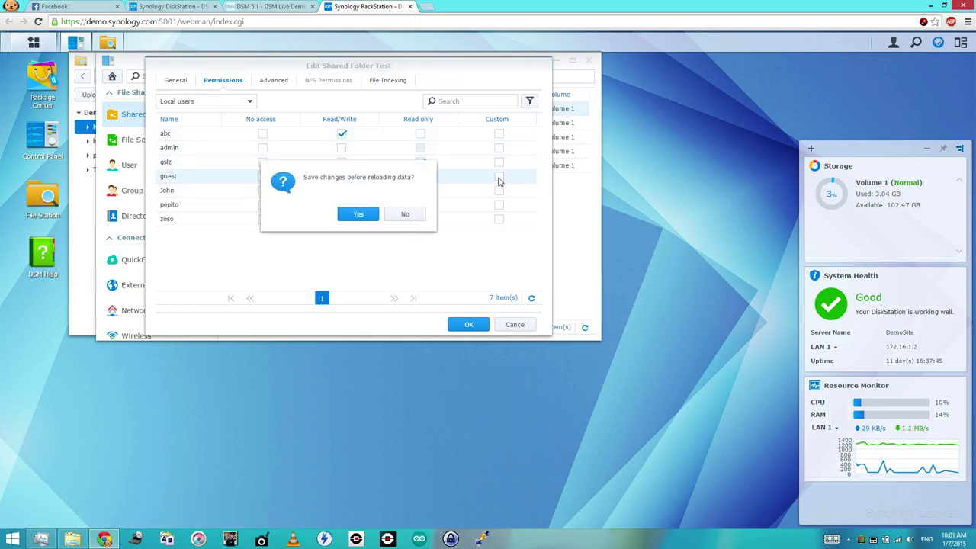
left_click(398, 218)
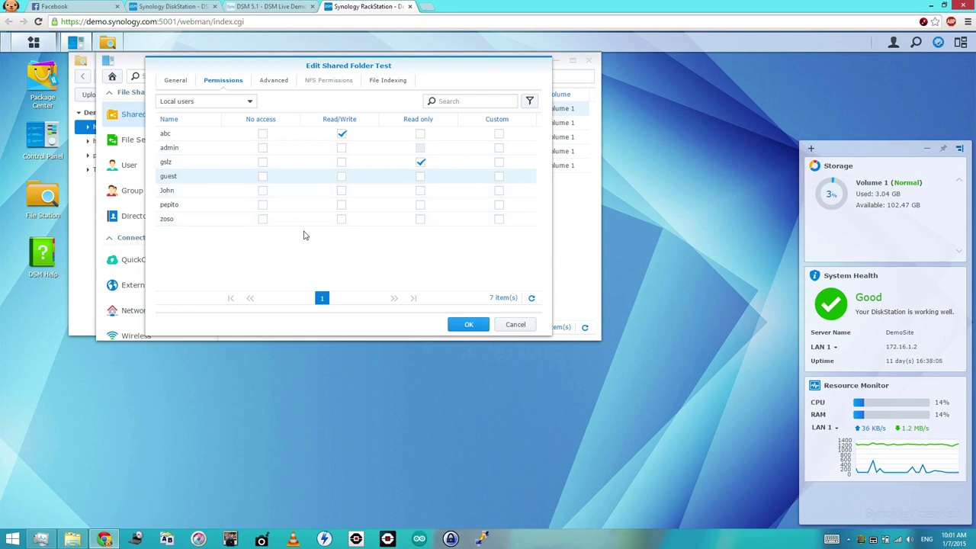
left_click(262, 190)
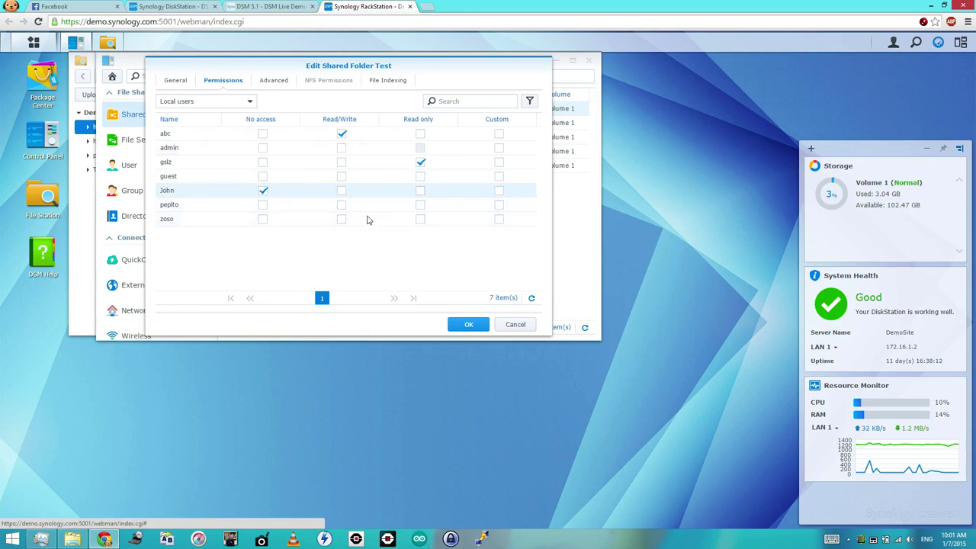
left_click(263, 194)
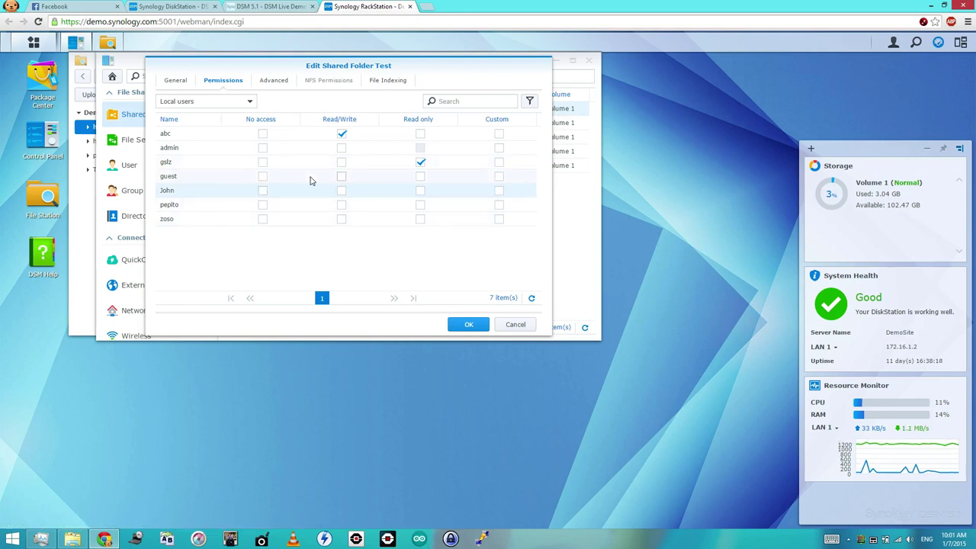
left_click(276, 82)
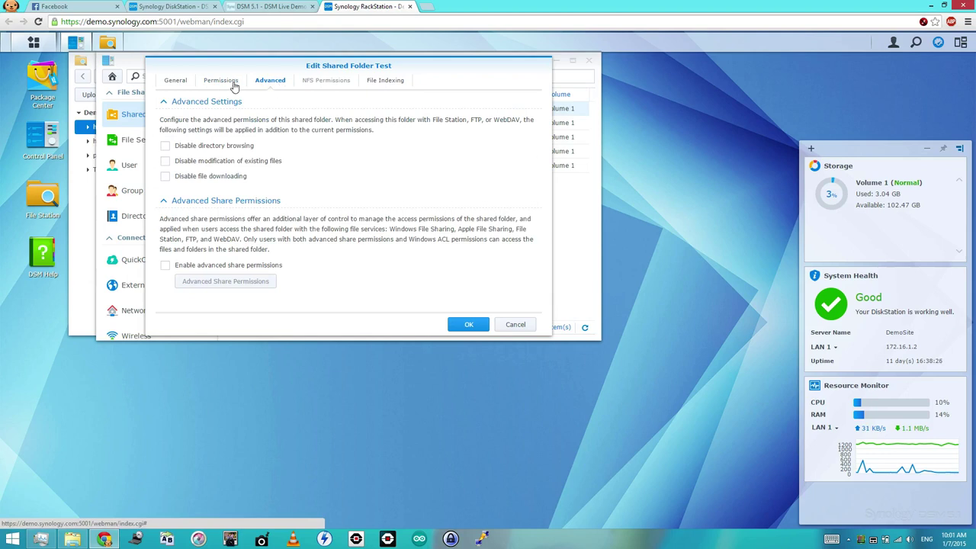
left_click(234, 84)
- Save the Test folder's permissions and open the empty Test folder in File Station
left_click(469, 327)
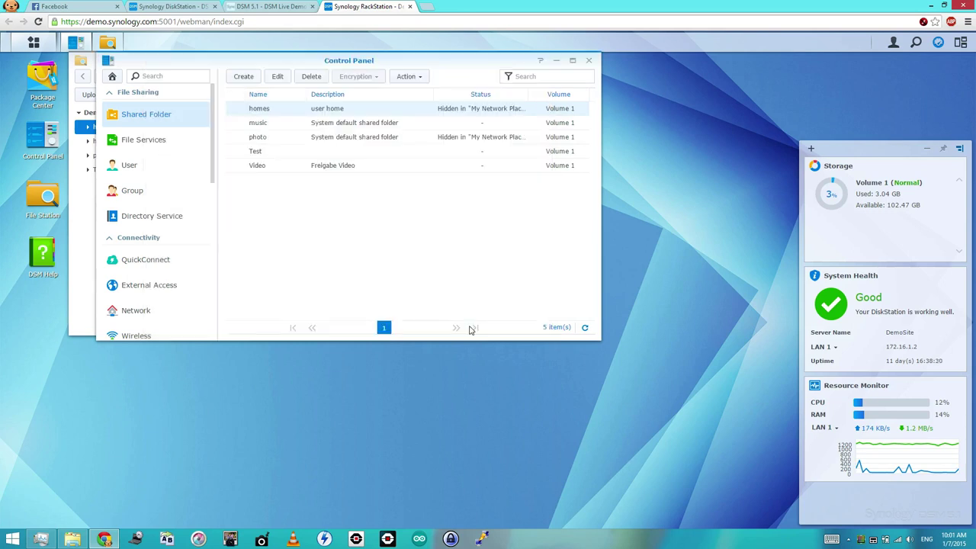
left_click(359, 152)
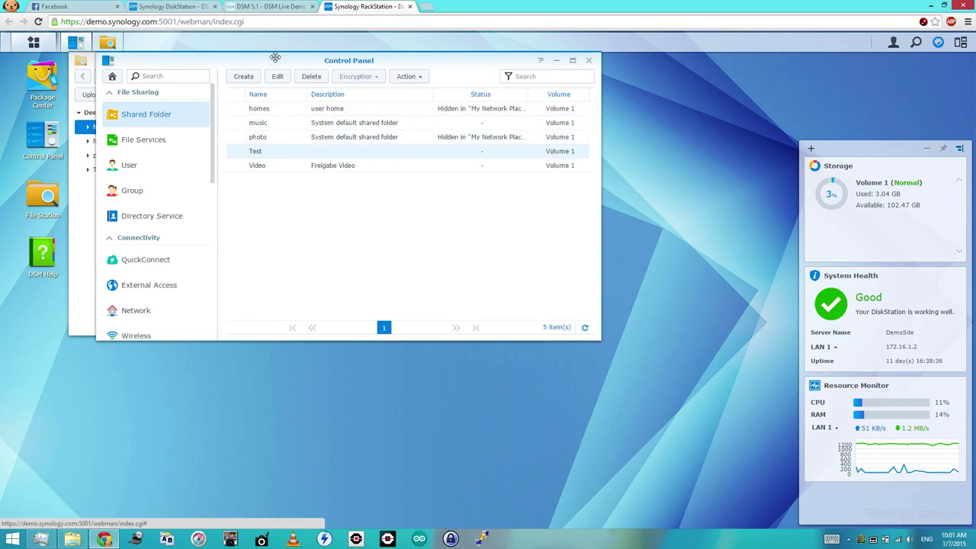
left_click_drag(275, 58, 500, 139)
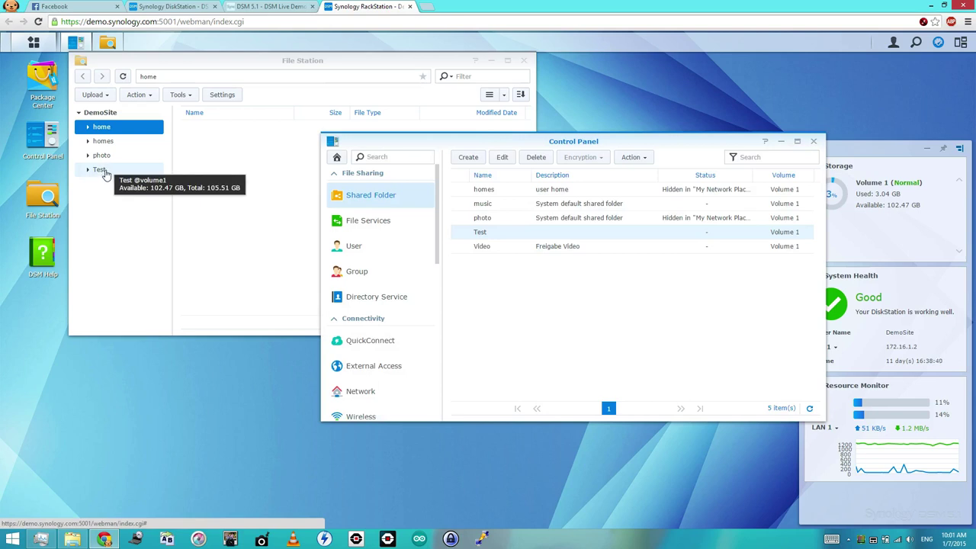
left_click(105, 174)
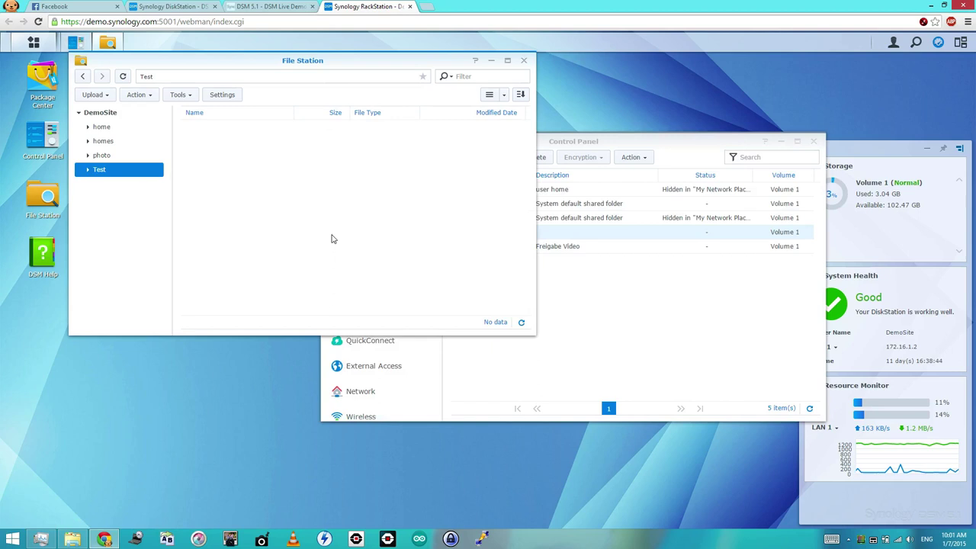
- Return to Control Panel's User list and start the User Creation Wizard
left_click(680, 139)
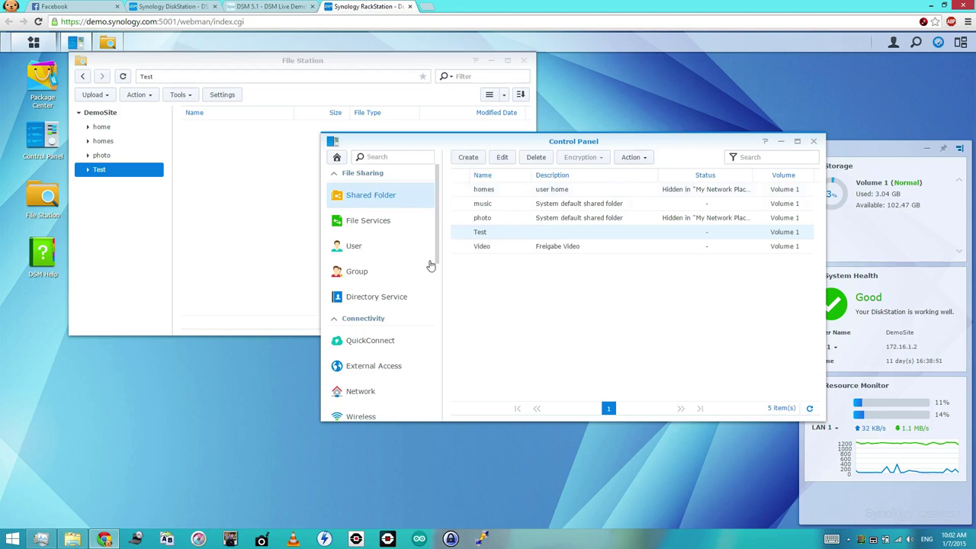
left_click(352, 247)
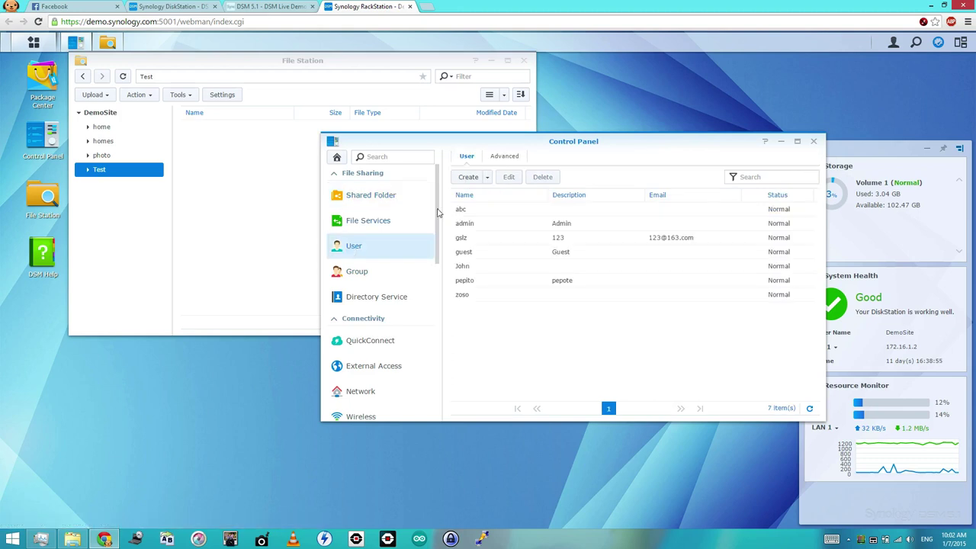
left_click(468, 176)
- Enter the new user's name and an initial password
left_click(516, 230)
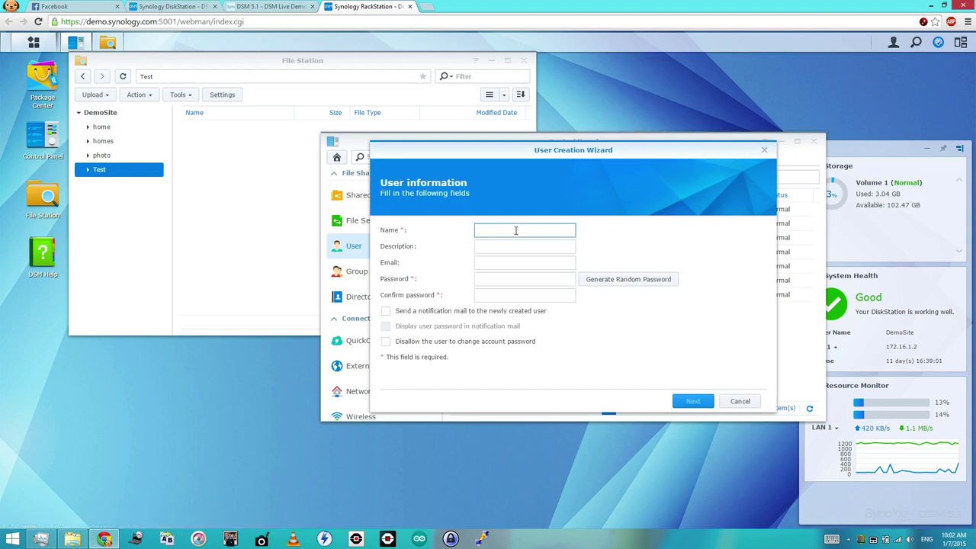
type("Kiak")
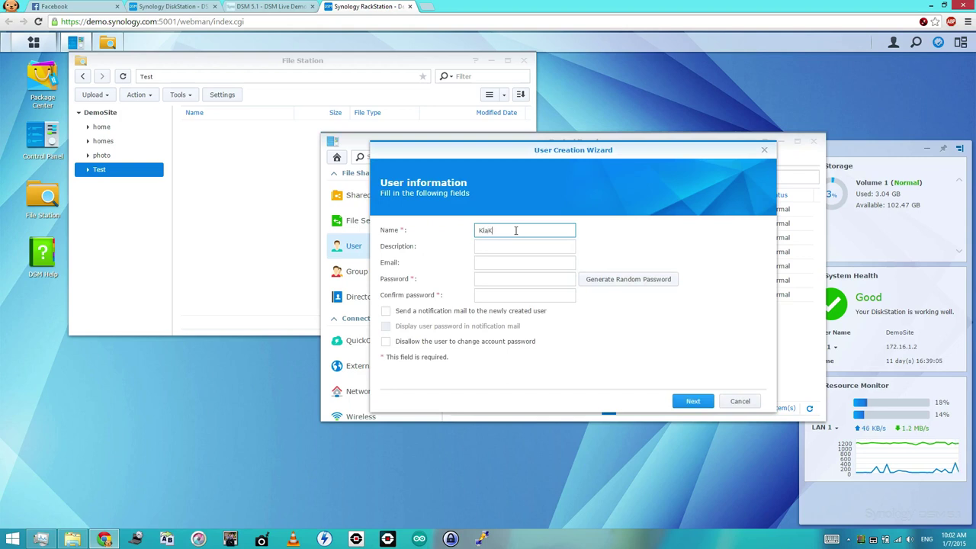
left_click(506, 280)
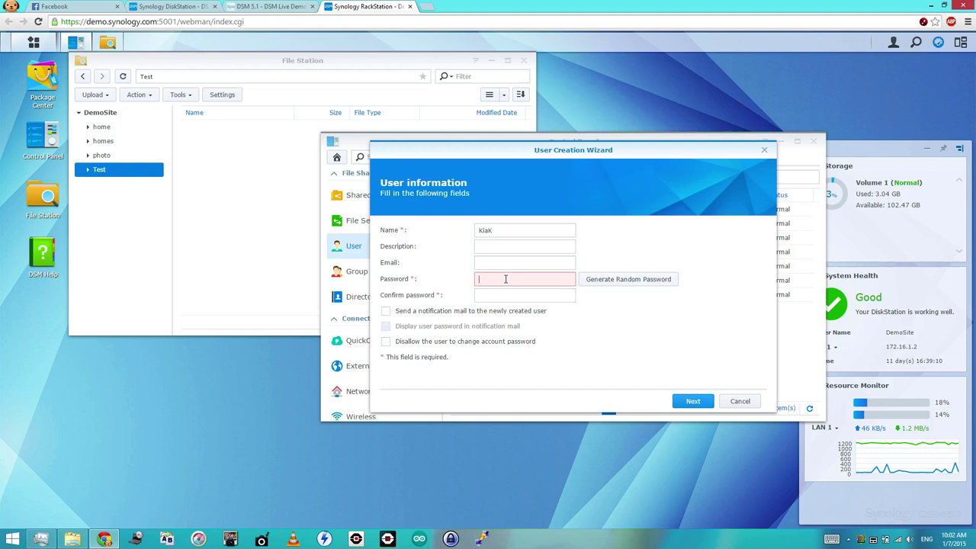
type("1234")
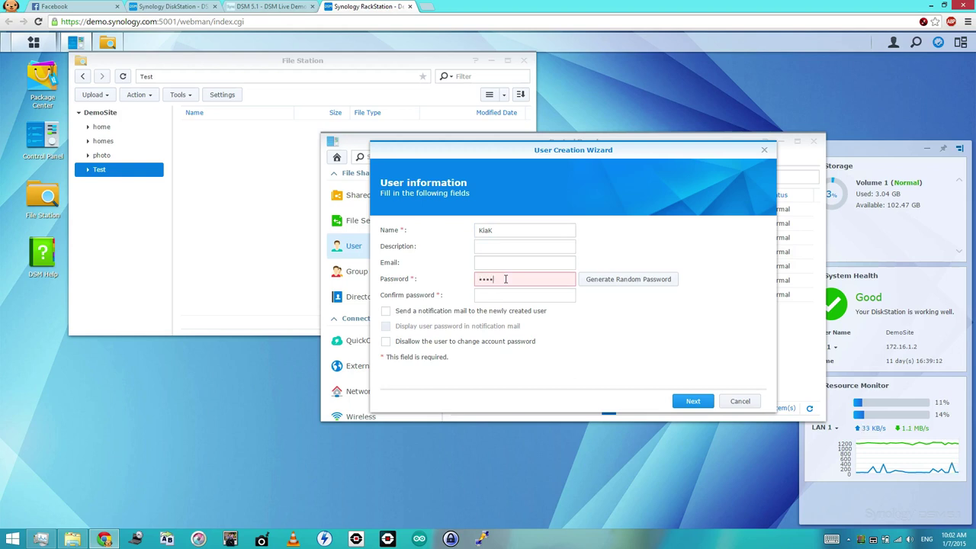
type("5")
key("Tab")
type("12345")
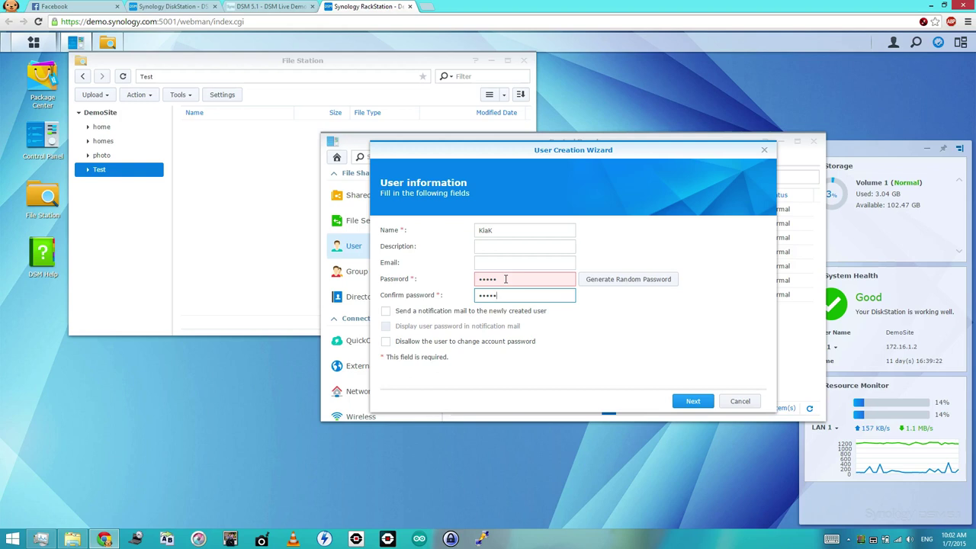
- Stop the user changing their password and replace the password with an eight-character one
left_click(386, 342)
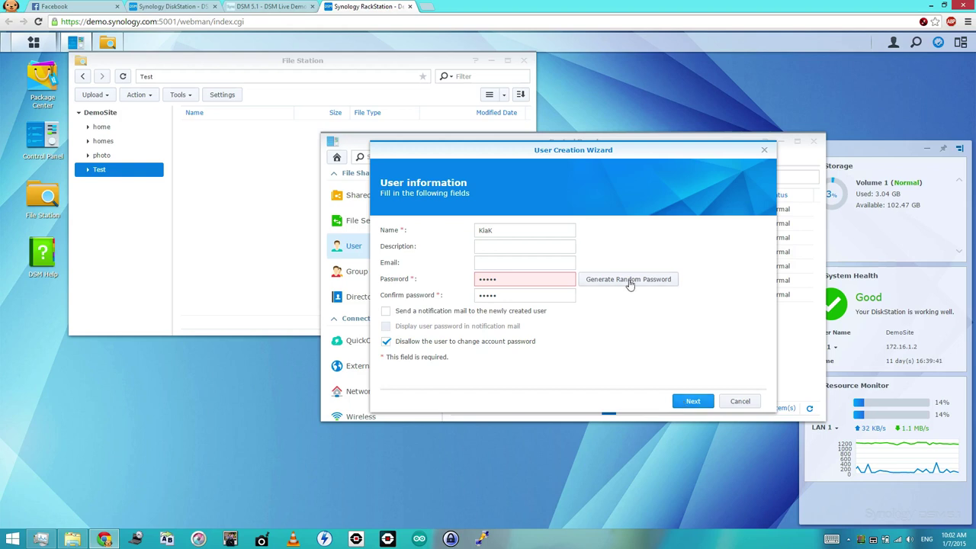
mouse_move(538, 282)
double_click(538, 281)
type("••••••••")
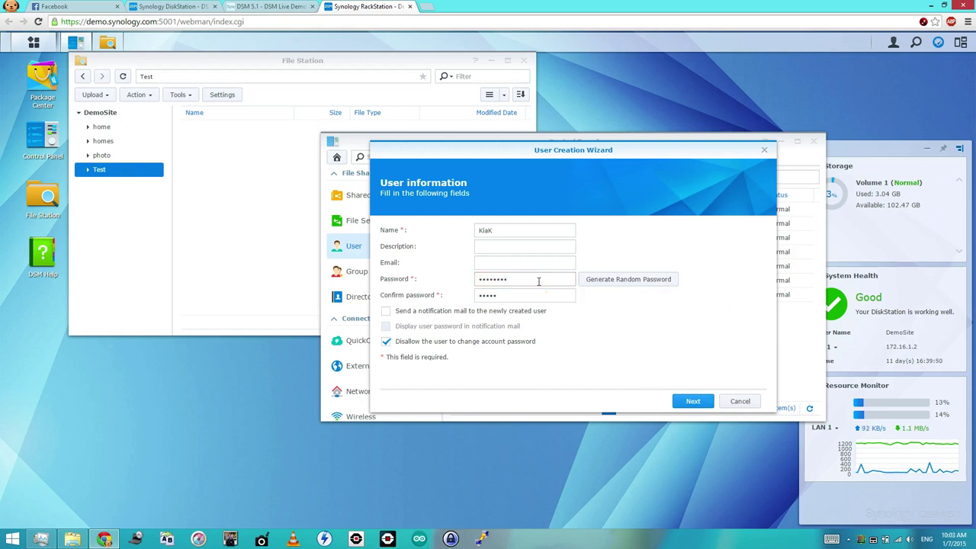
type("********")
left_click(692, 403)
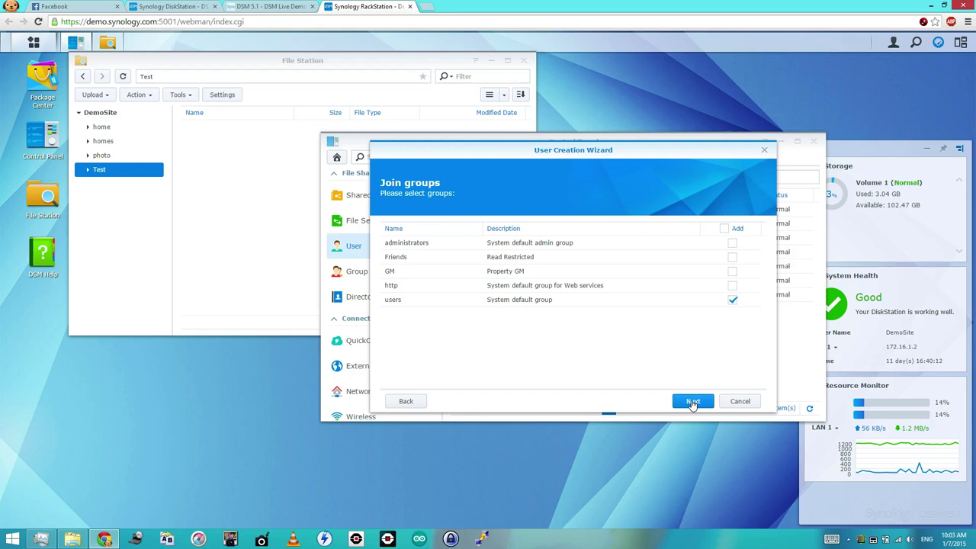
- On the shared folder permissions step, toggle Video's Read only and No access boxes
left_click(693, 402)
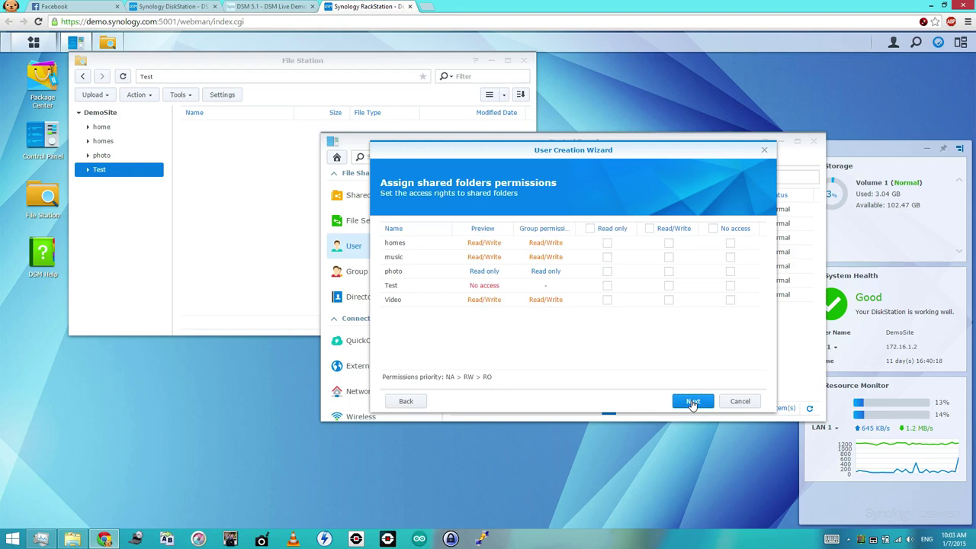
left_click_drag(581, 156, 446, 271)
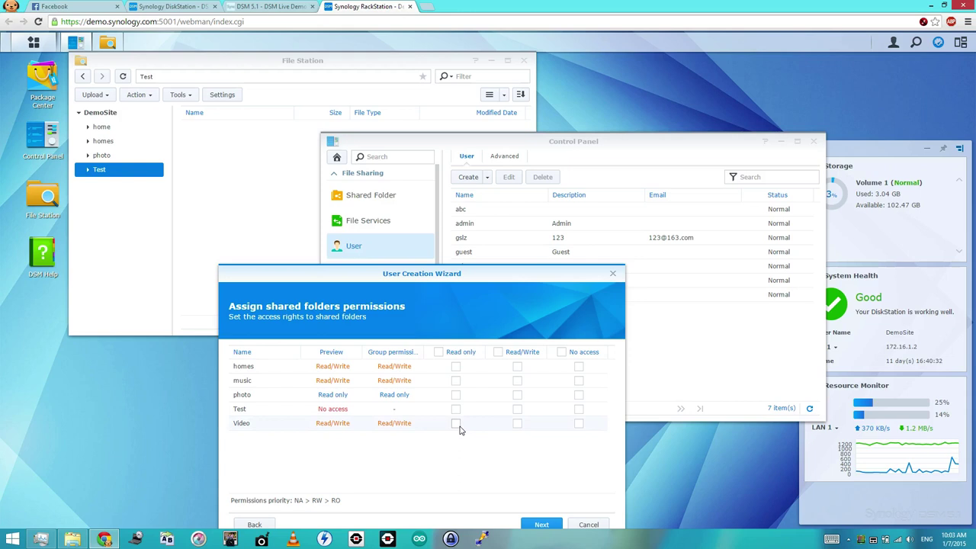
left_click(456, 424)
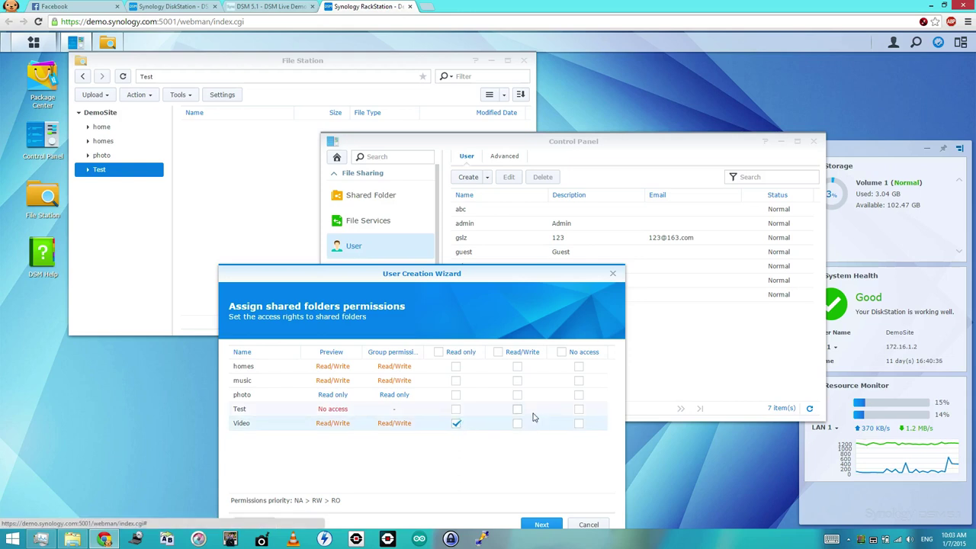
left_click(455, 425)
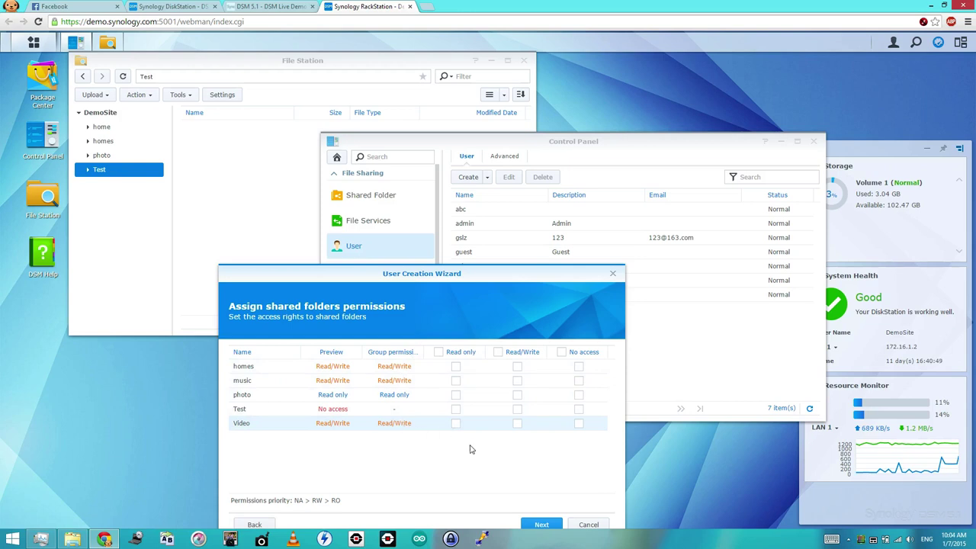
left_click(580, 424)
left_click(580, 424)
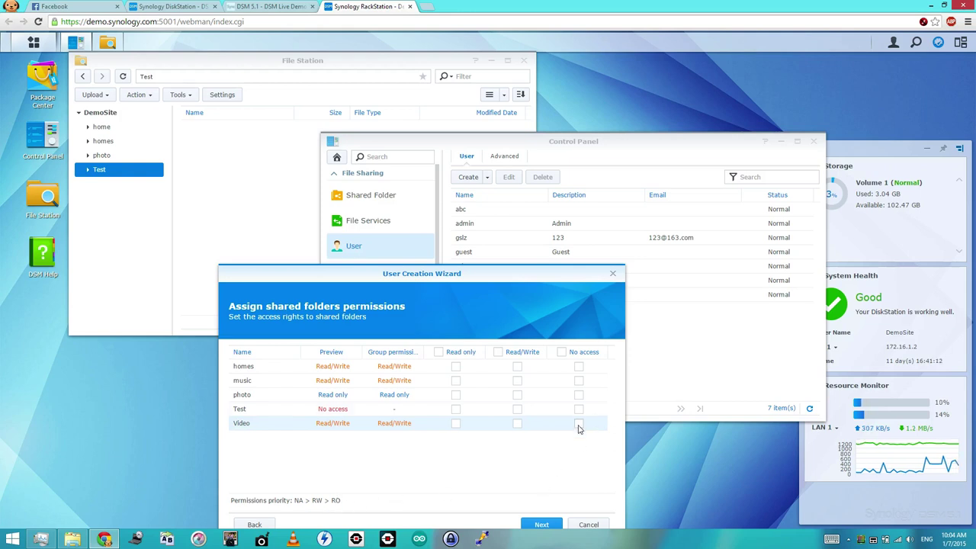
- Leave Video with no Read only or No access restriction and reach User quota setting
left_click(578, 425)
left_click(579, 424)
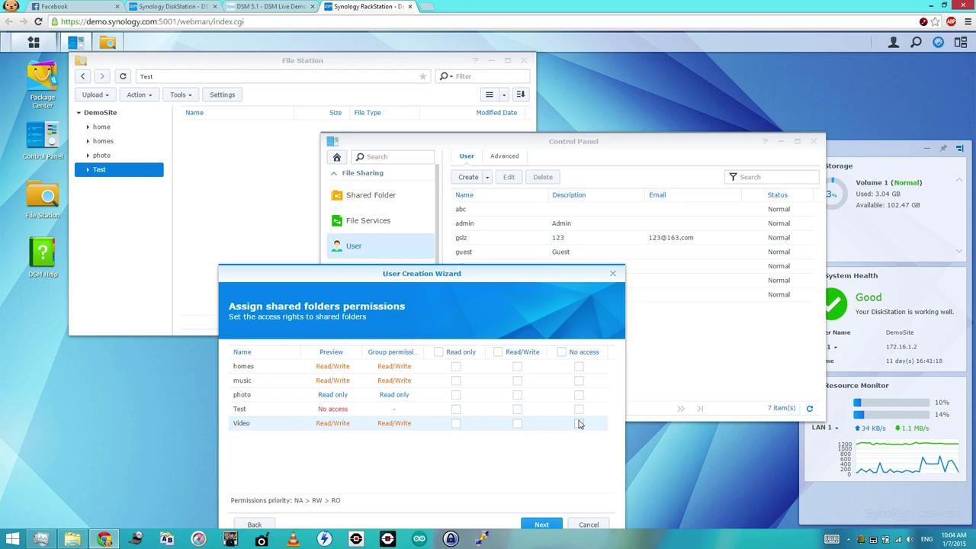
left_click(579, 424)
left_click(579, 424)
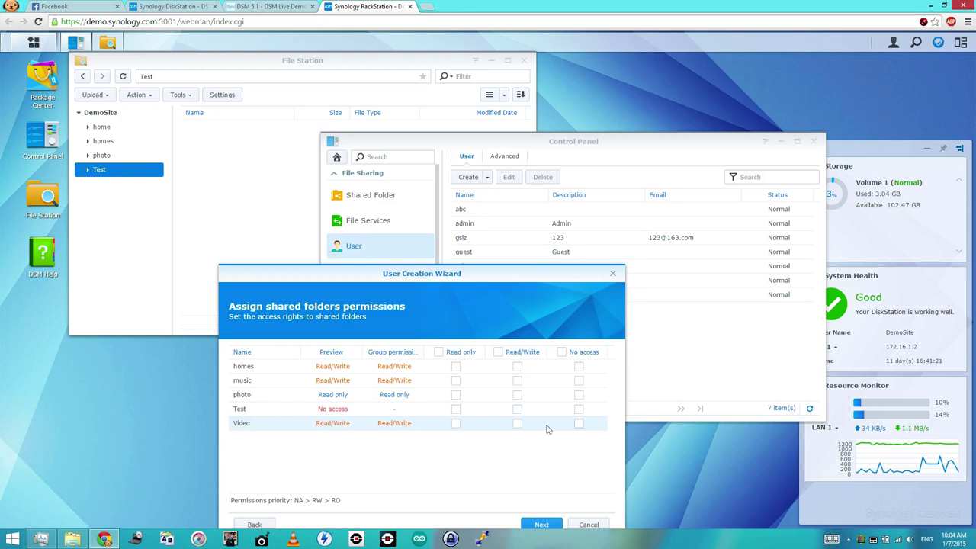
left_click(456, 425)
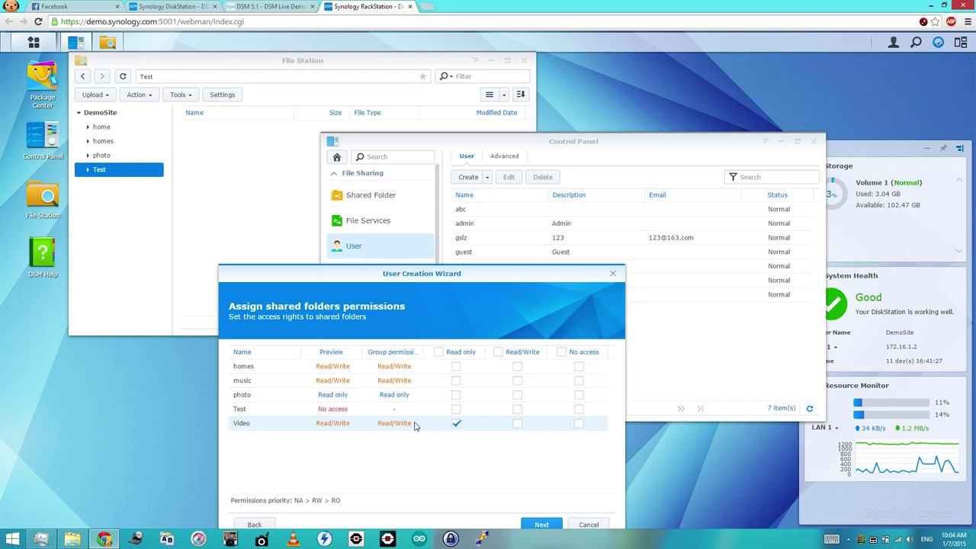
left_click(457, 424)
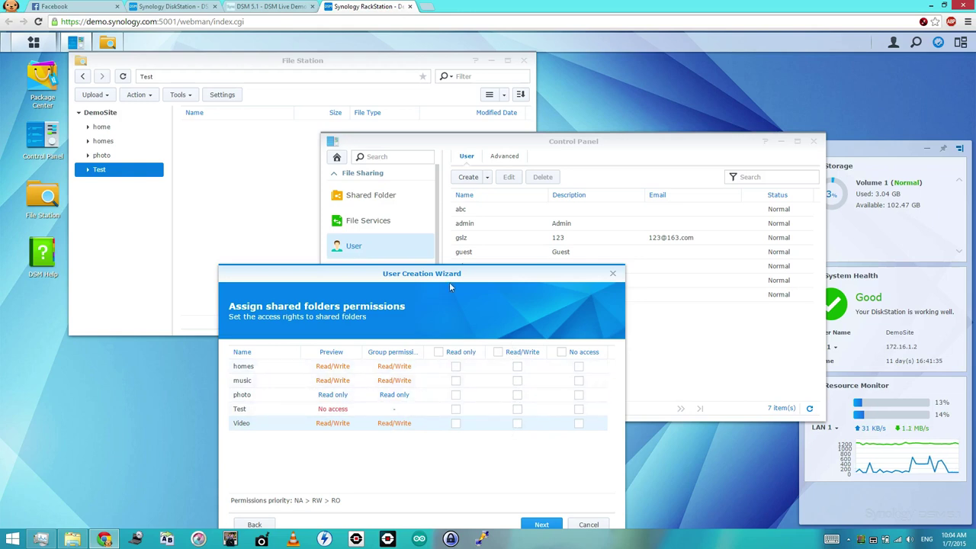
left_click_drag(448, 280, 363, 198)
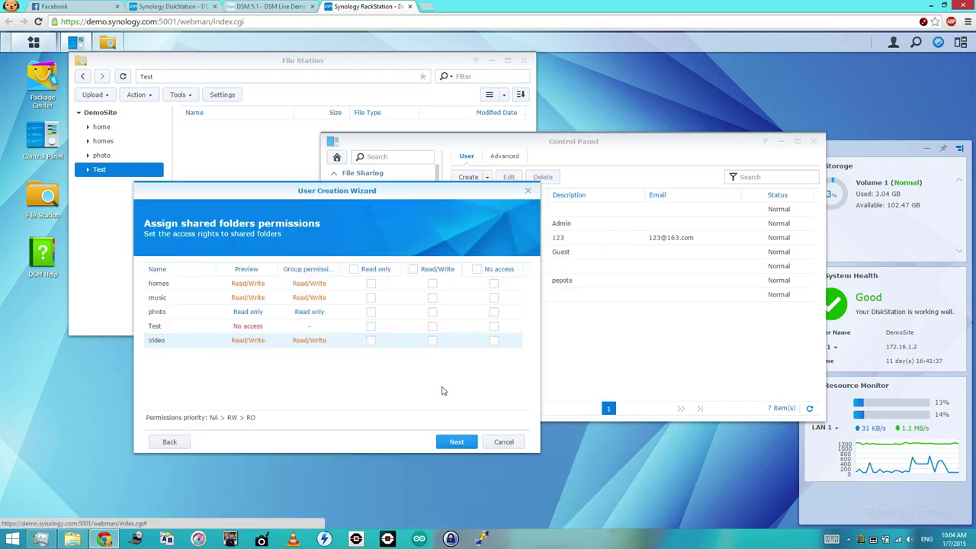
left_click(461, 448)
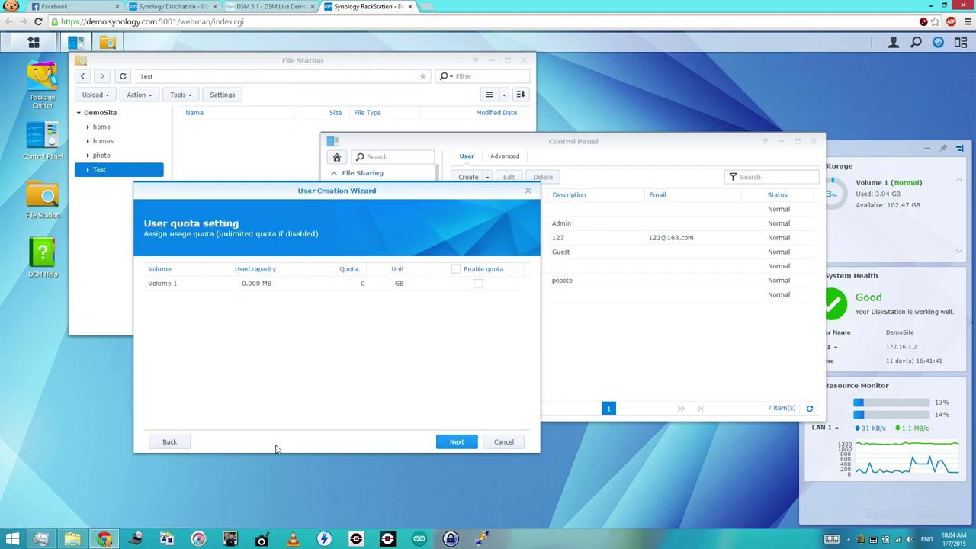
- Pass the quota, application permissions and speed limit pages and apply the new user
left_click(175, 443)
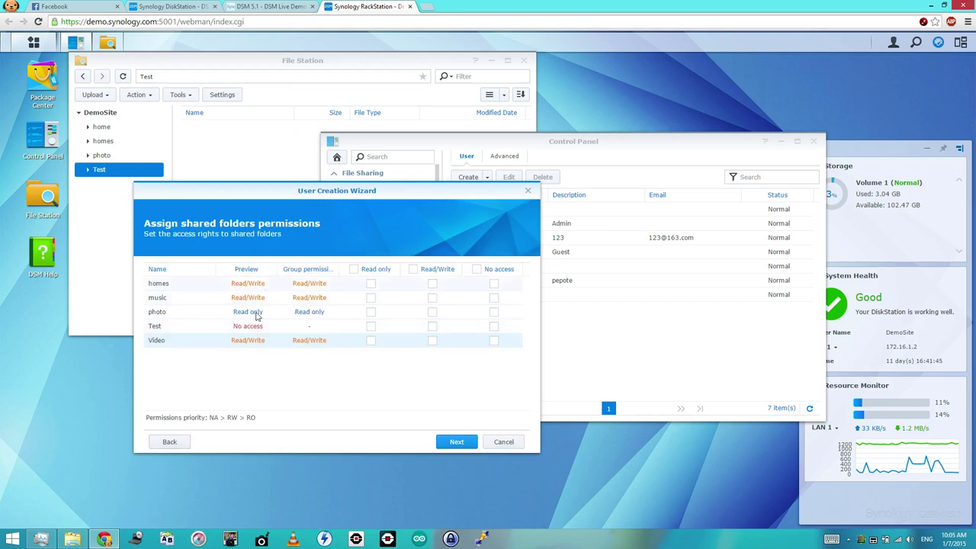
left_click(462, 449)
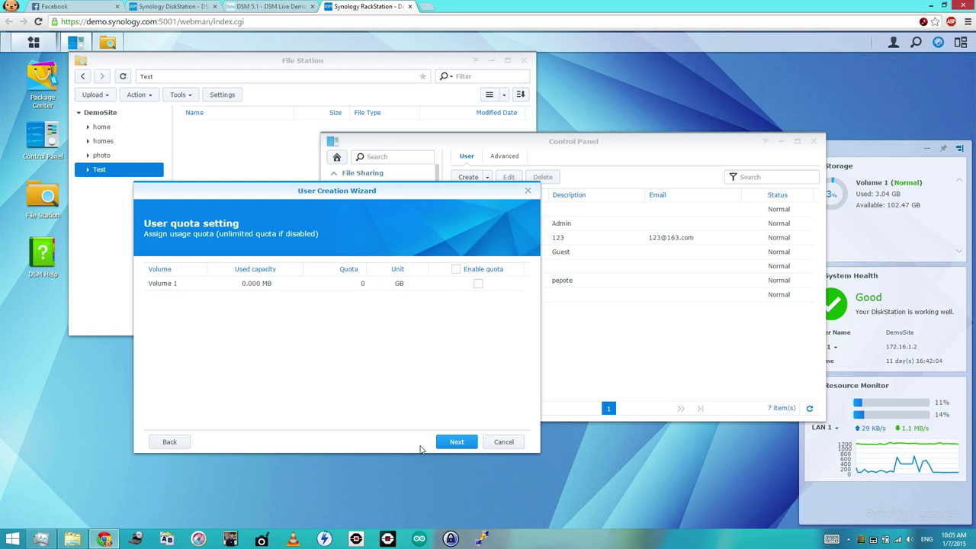
left_click(456, 442)
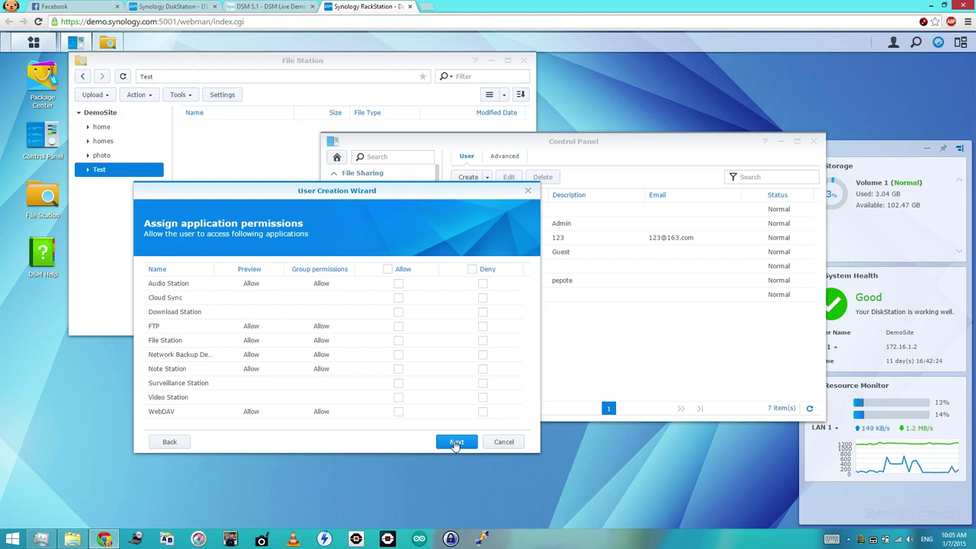
left_click(456, 443)
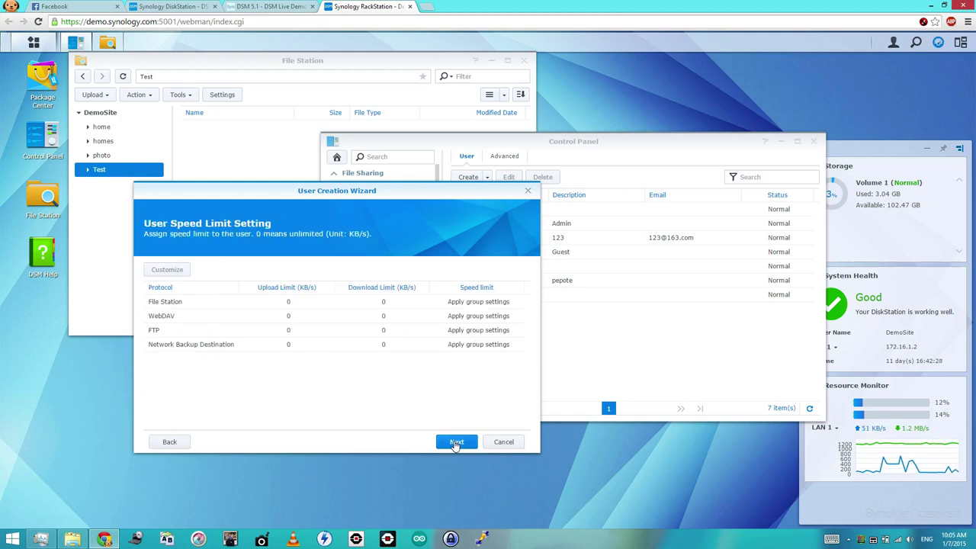
left_click(455, 443)
left_click(455, 443)
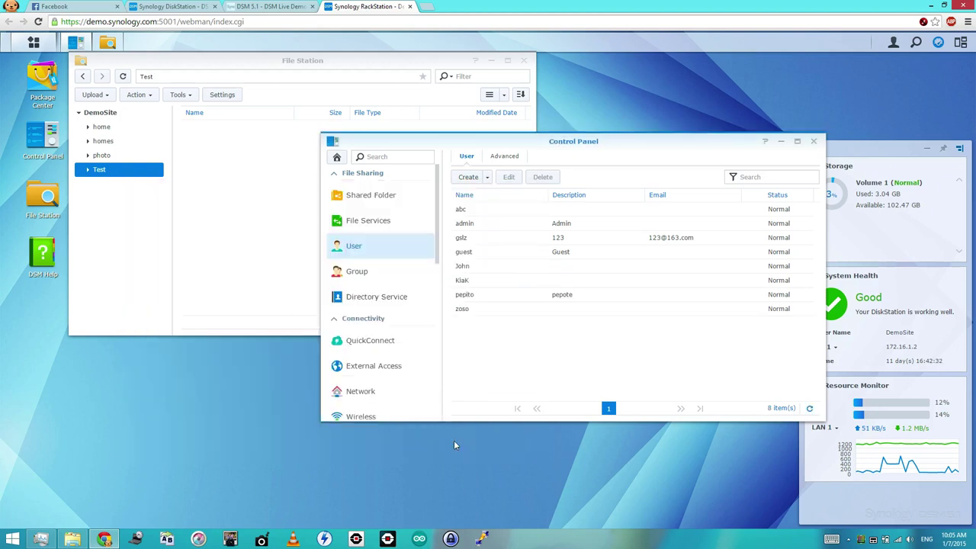
left_click(797, 144)
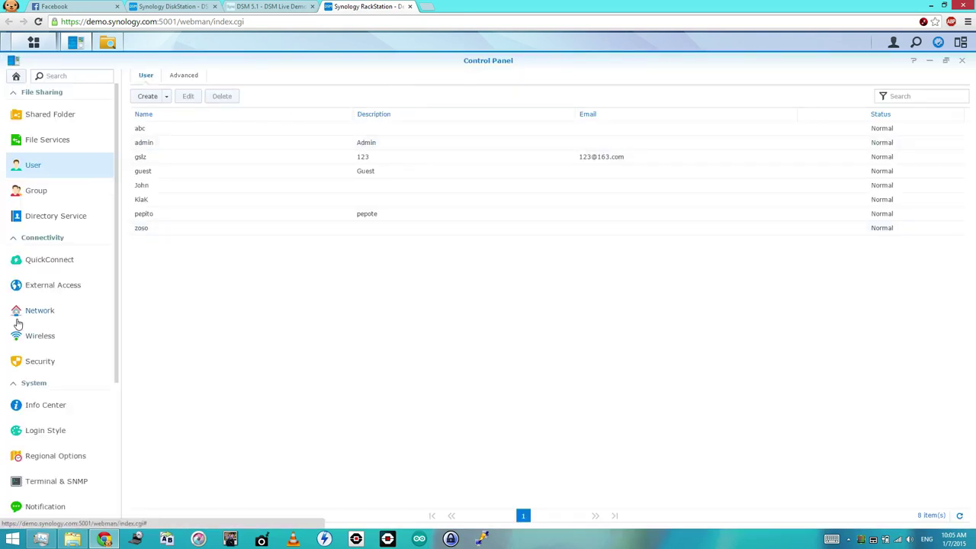
- Try allowing the new user Download Station in Privileges, then discard the change
scroll(43, 352, "down", 3)
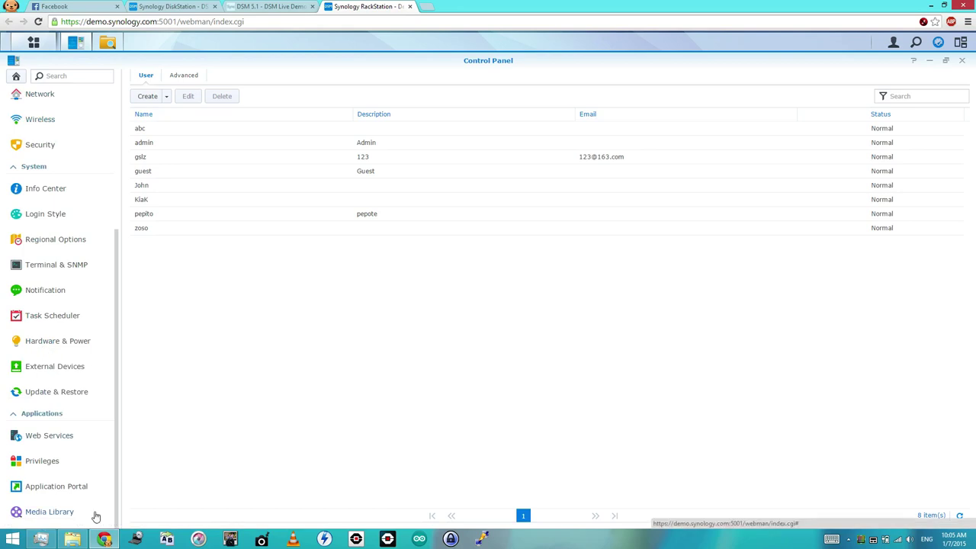
left_click(76, 470)
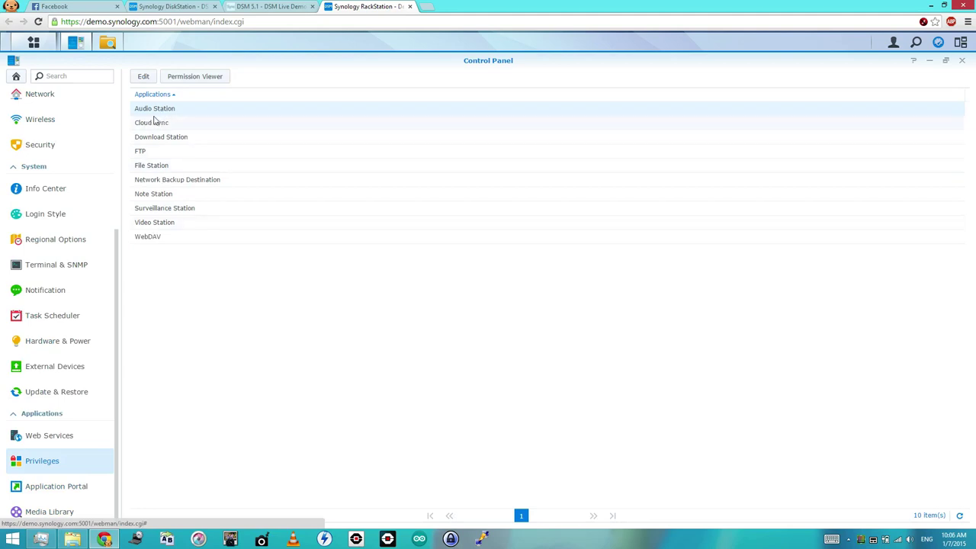
left_click(204, 144)
left_click(143, 76)
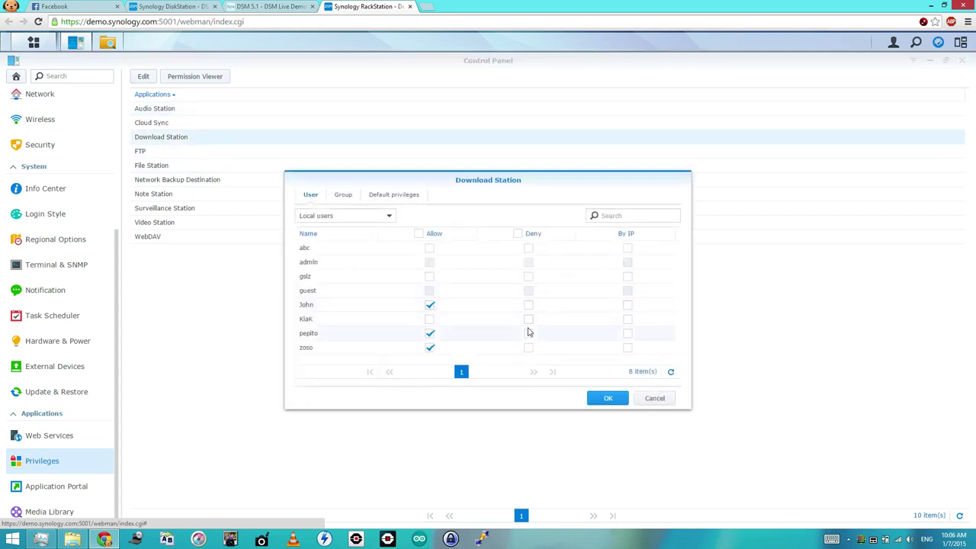
left_click(429, 319)
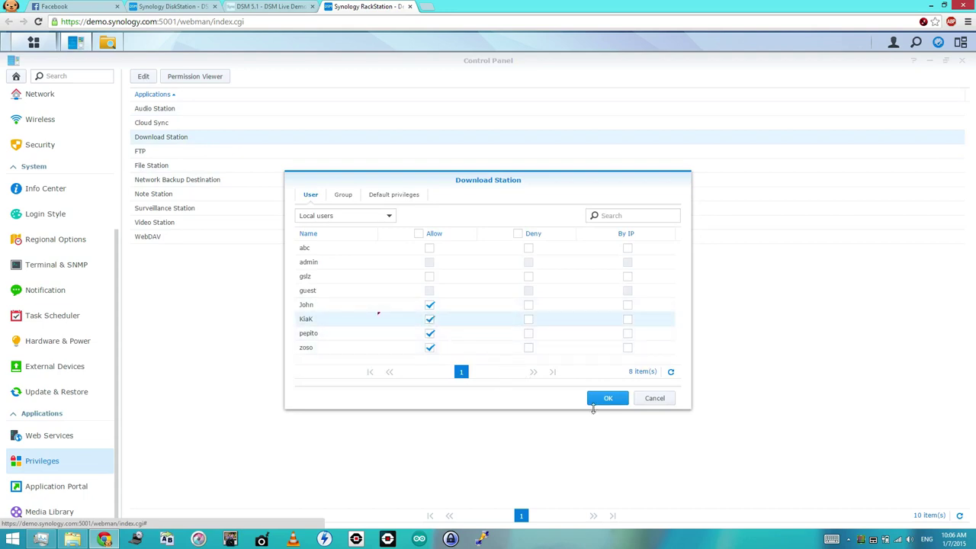
left_click(653, 401)
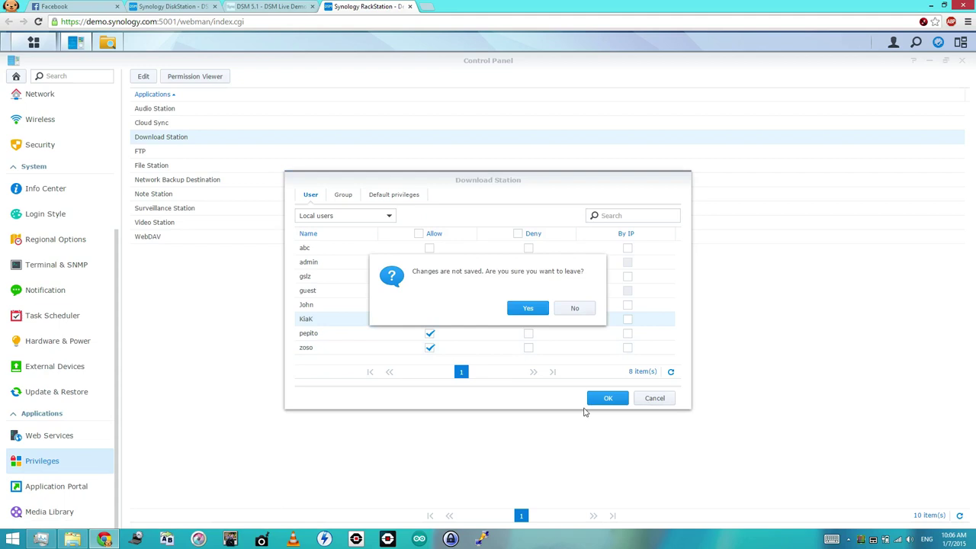
left_click(533, 309)
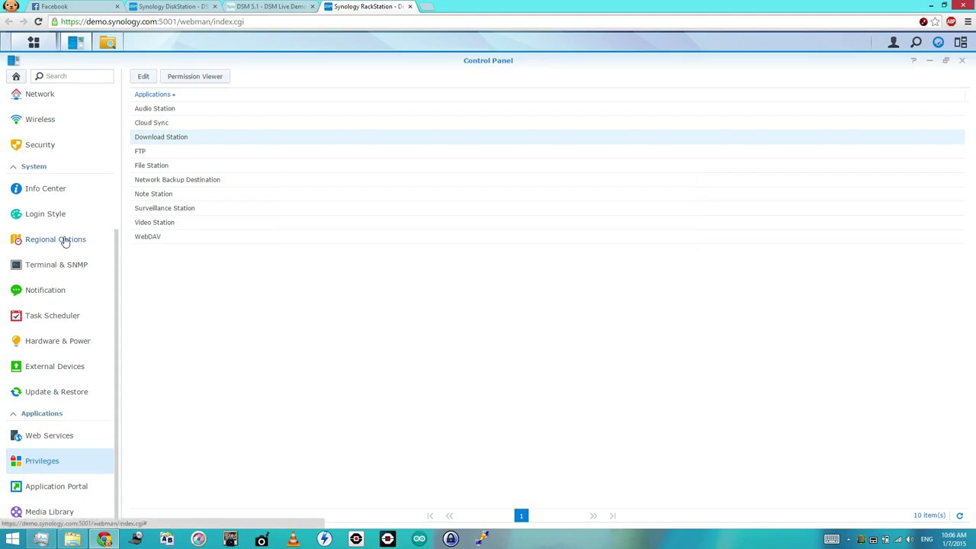
scroll(66, 241, "up", 3)
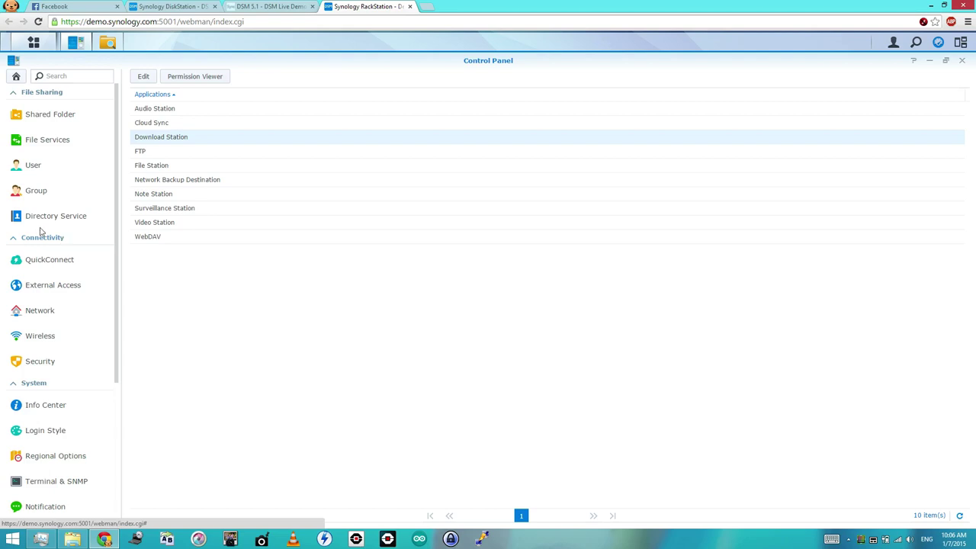
left_click(16, 77)
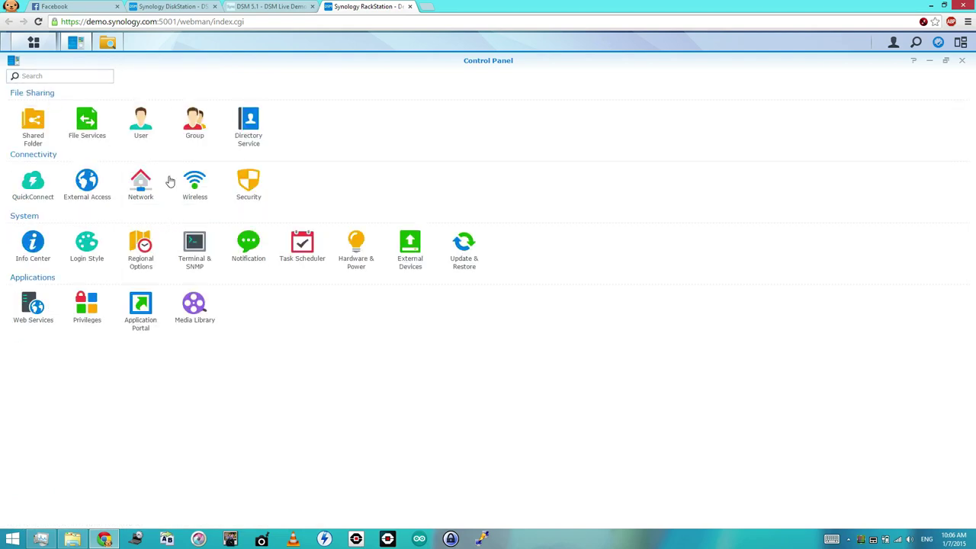
- Enable the Windows file service in File Services with SMB 2 unticked, and view Advanced Settings
left_click(97, 135)
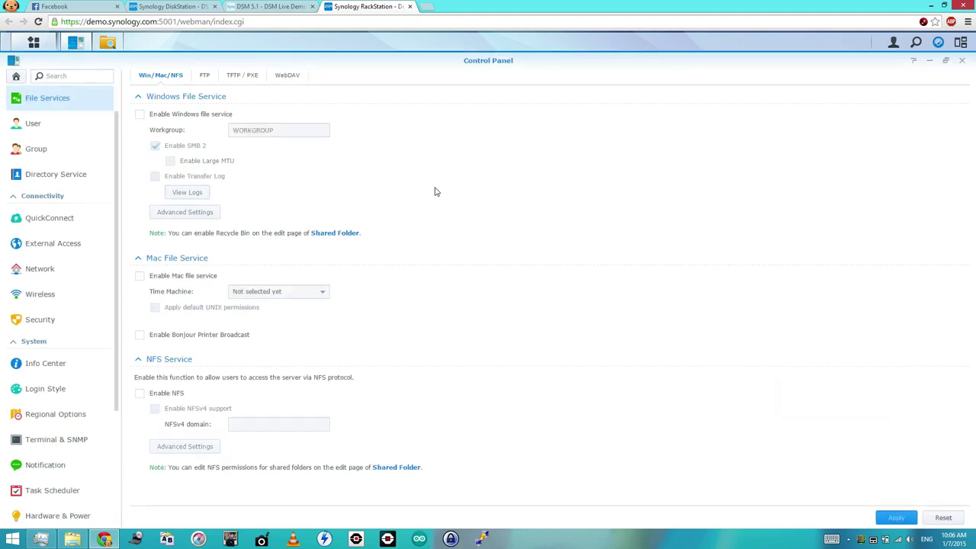
left_click(140, 115)
left_click(156, 146)
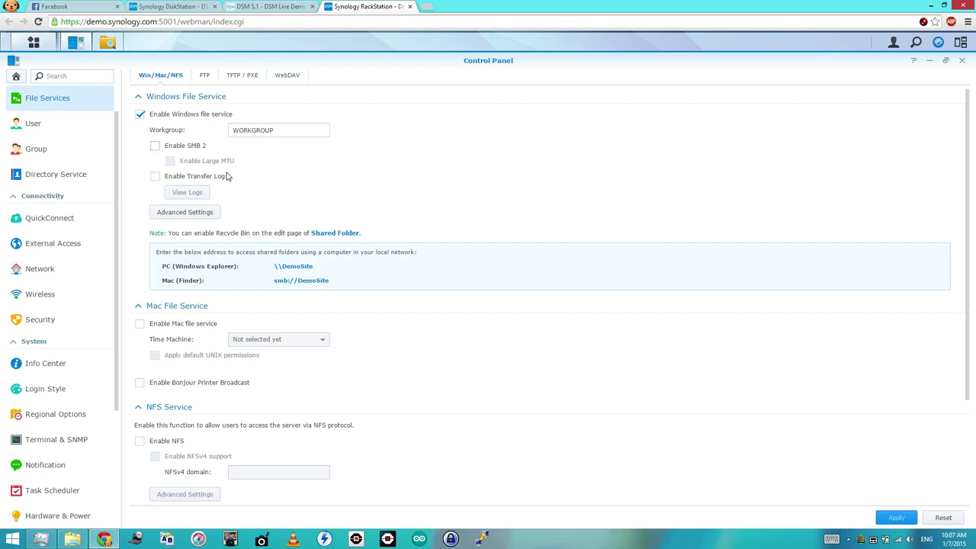
left_click(209, 216)
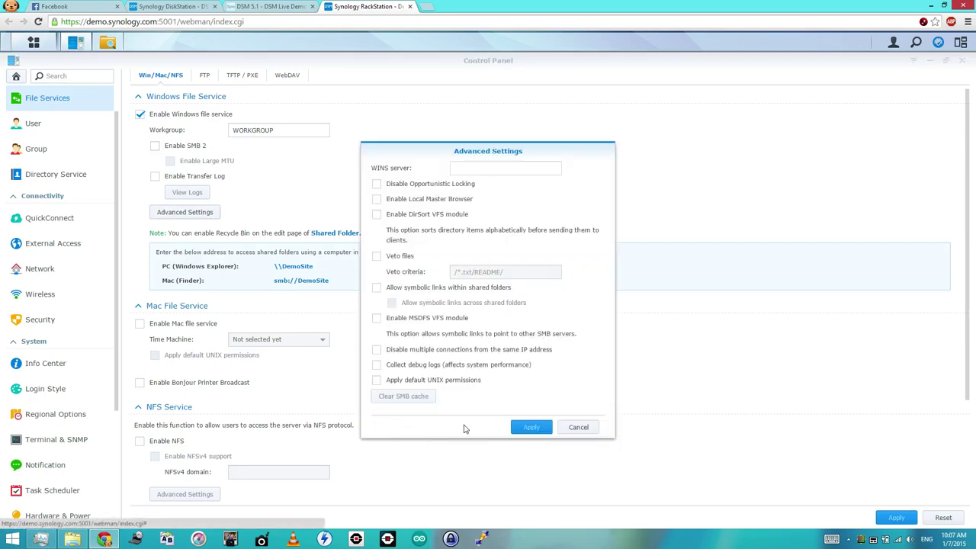
left_click(573, 427)
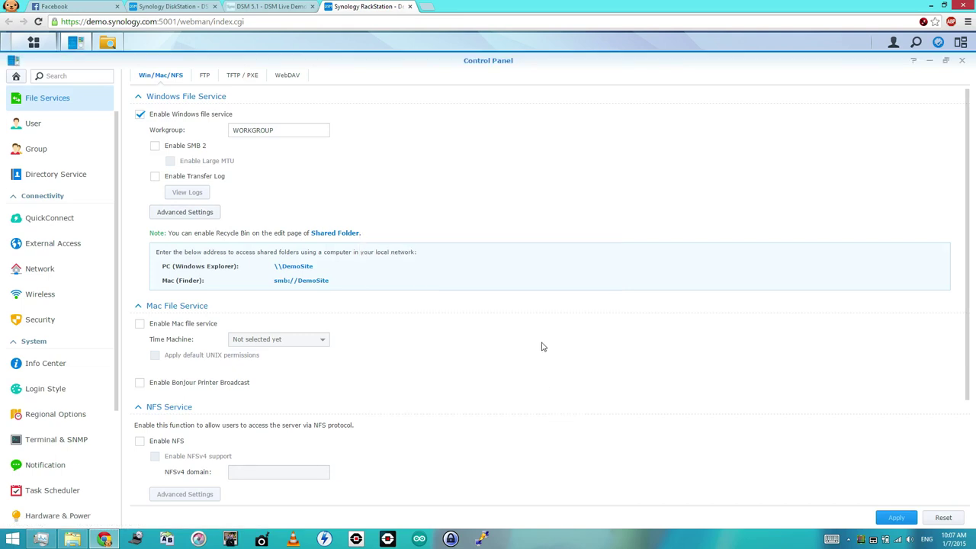
scroll(541, 346, "down", 1)
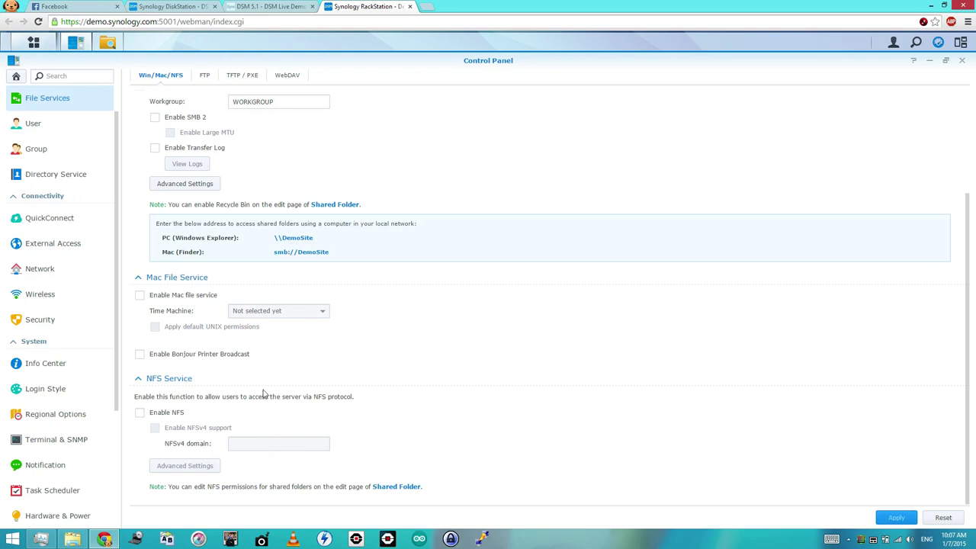
scroll(447, 234, "up", 1)
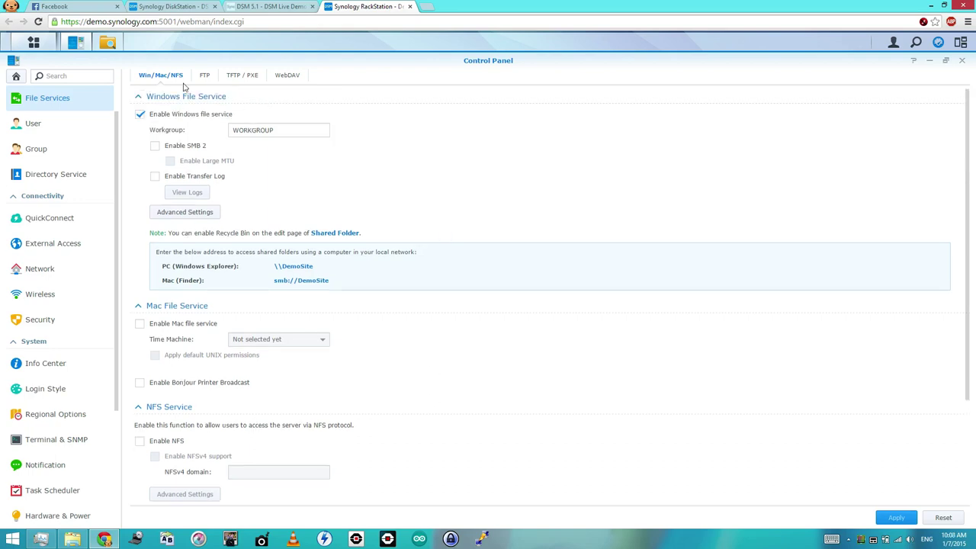
left_click(212, 82)
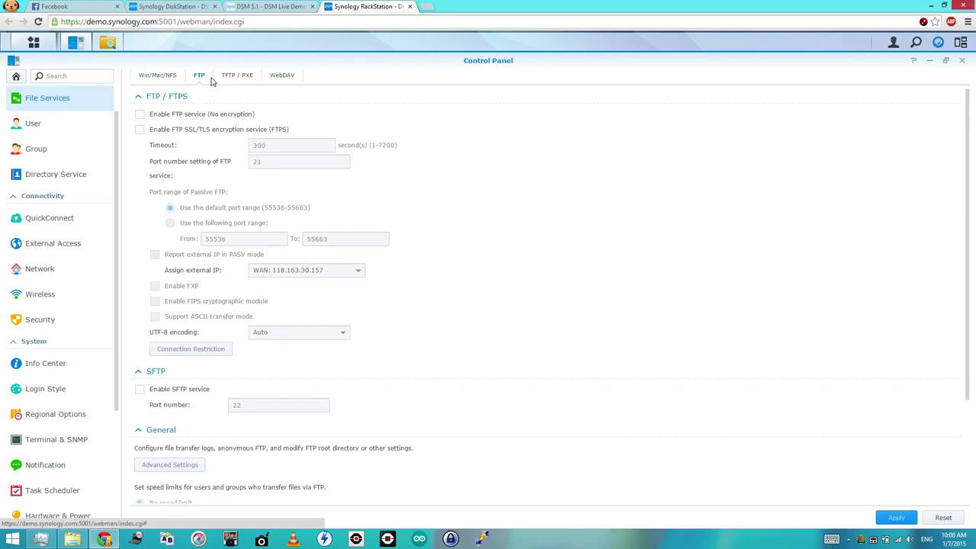
scroll(387, 278, "down", 2)
scroll(388, 278, "up", 2)
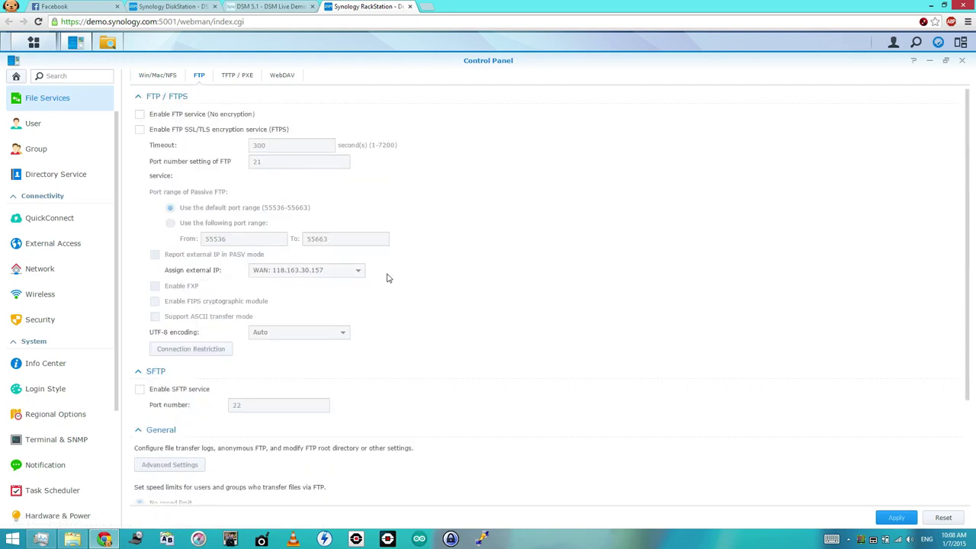
left_click(159, 77)
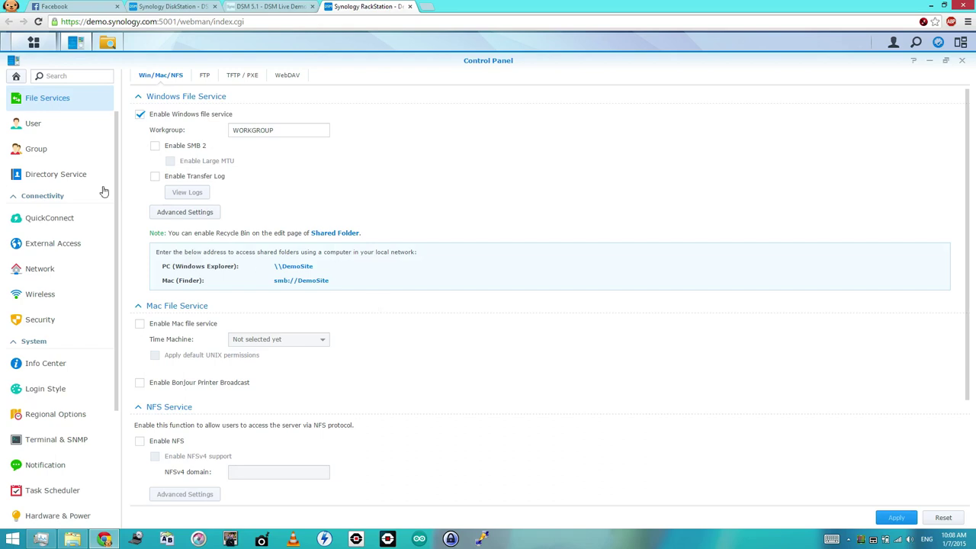
left_click(75, 244)
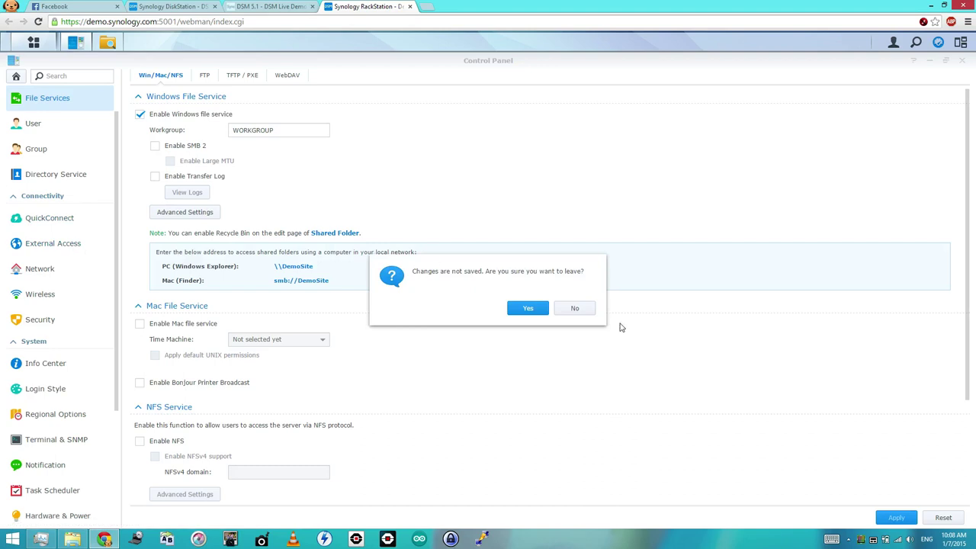
left_click(570, 313)
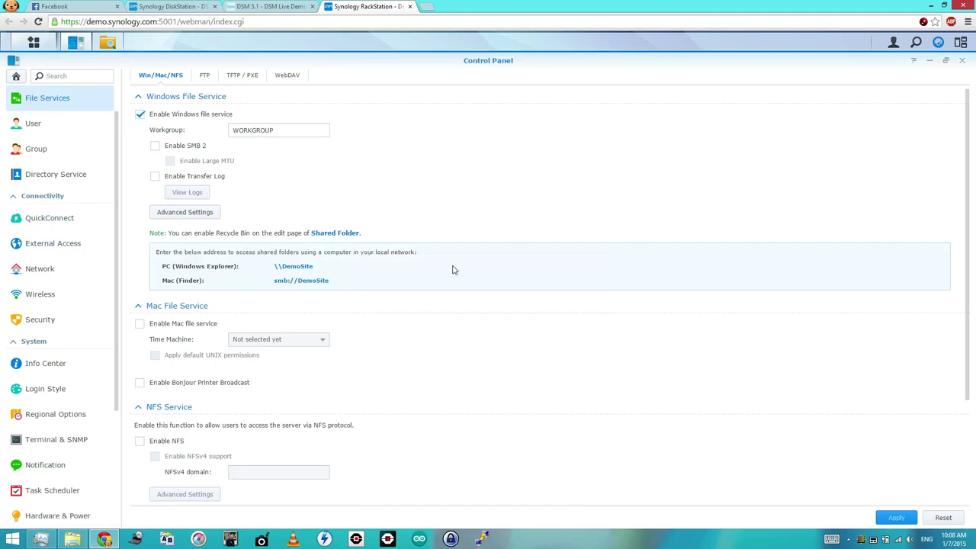
left_click(49, 245)
left_click(527, 308)
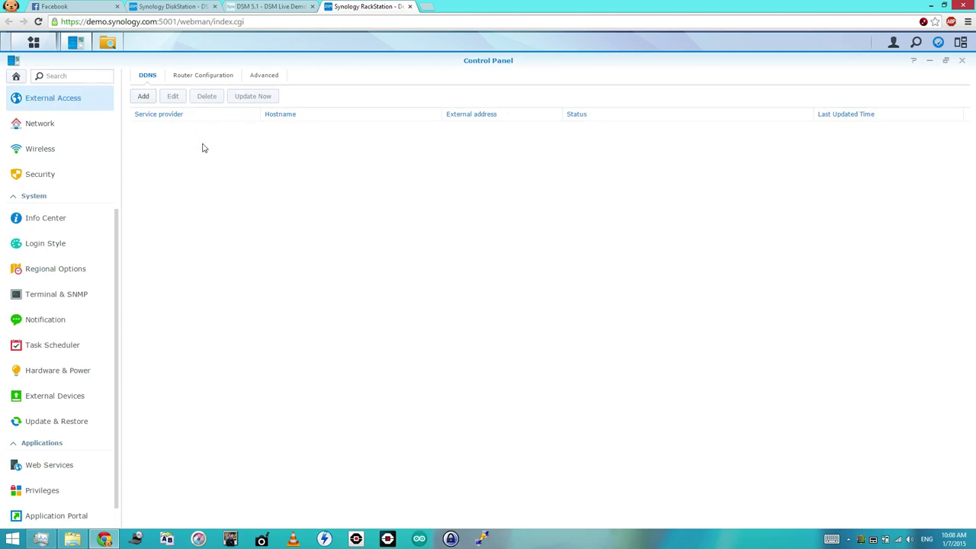
- View External Access's Router Configuration tab, then go to Network settings
left_click(203, 80)
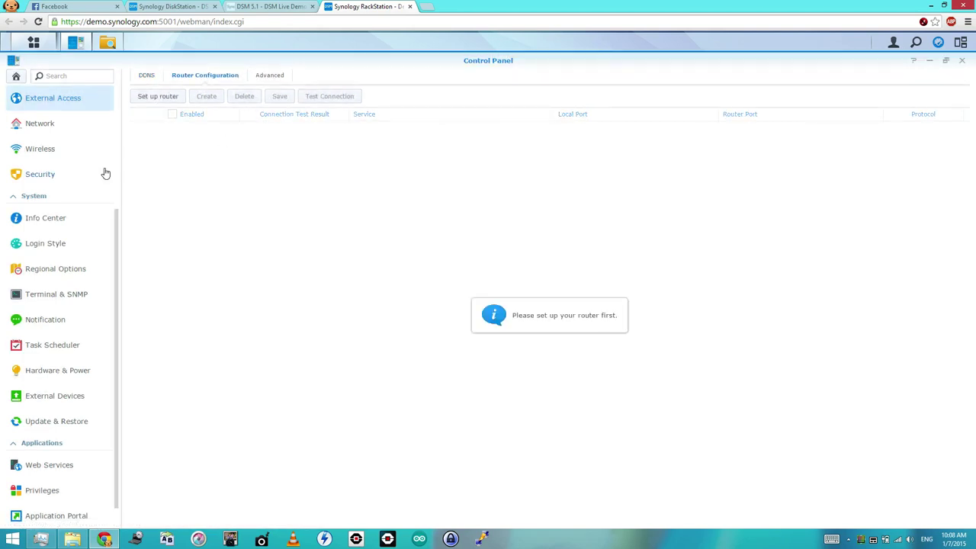
left_click(17, 78)
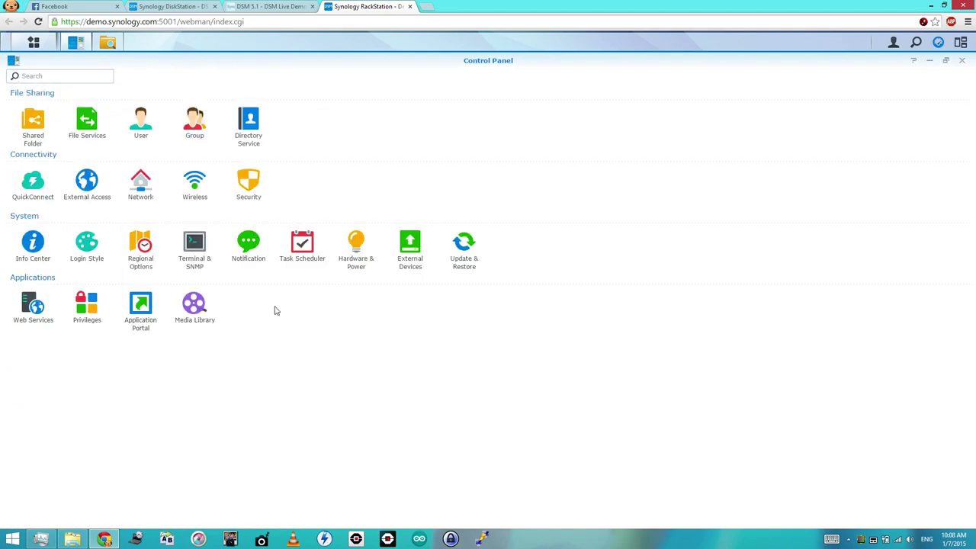
left_click(141, 201)
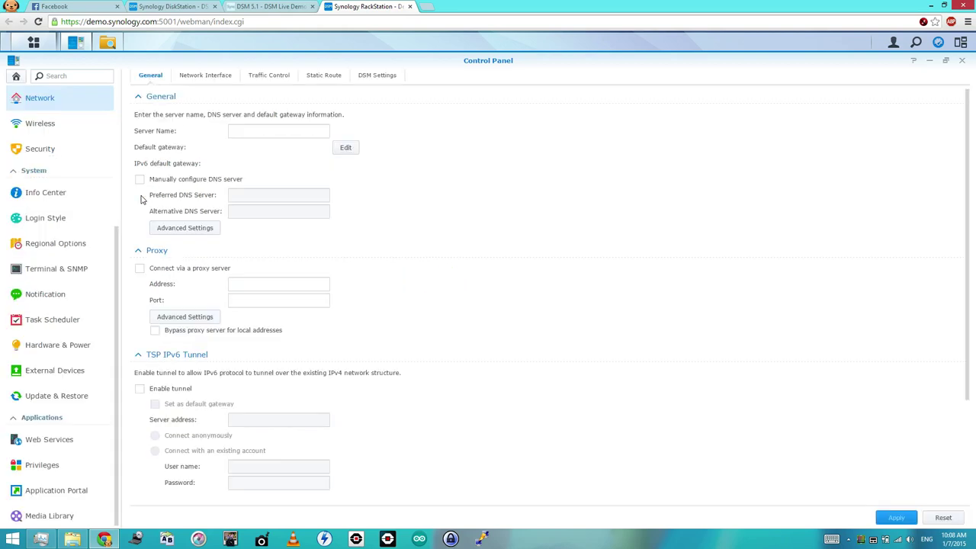
- List the network interfaces and inspect LAN 1's settings without changing them
left_click(221, 79)
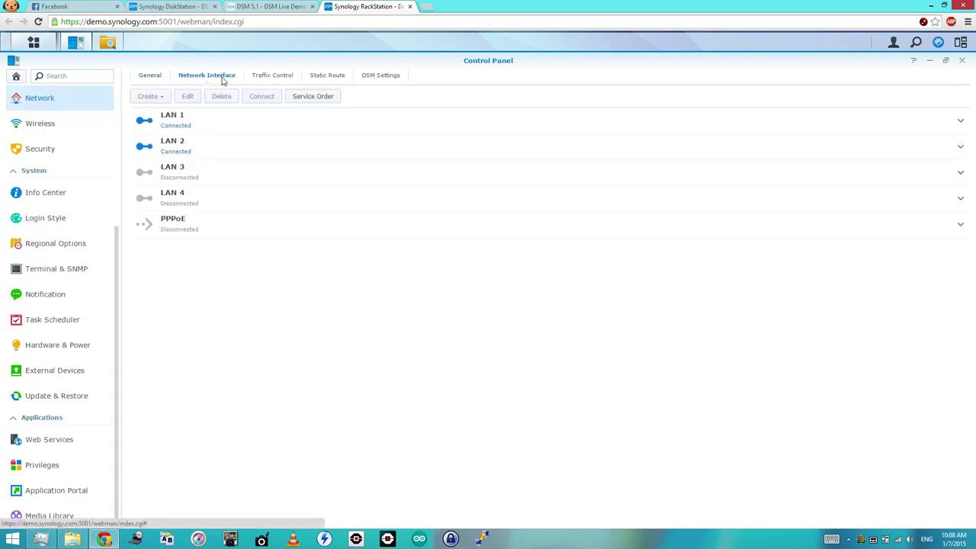
left_click(259, 133)
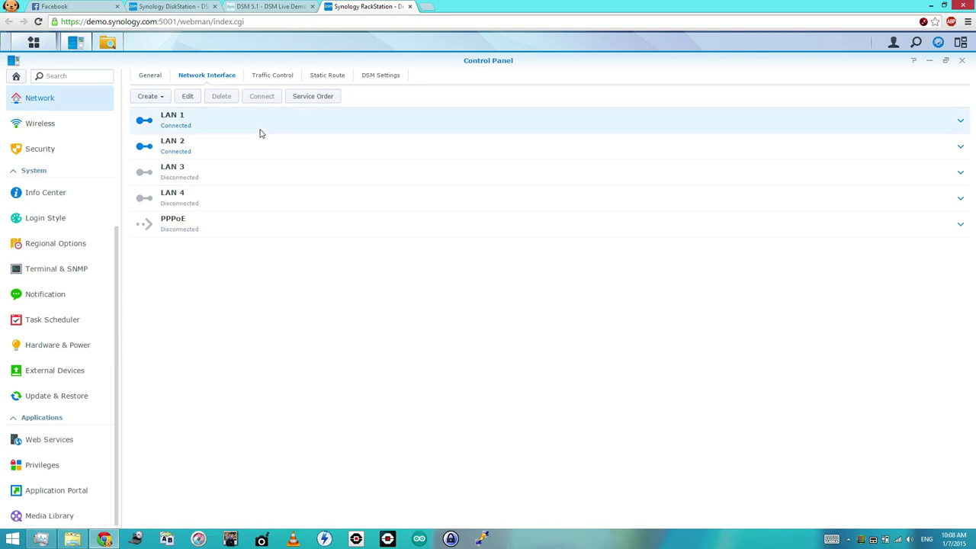
left_click(188, 99)
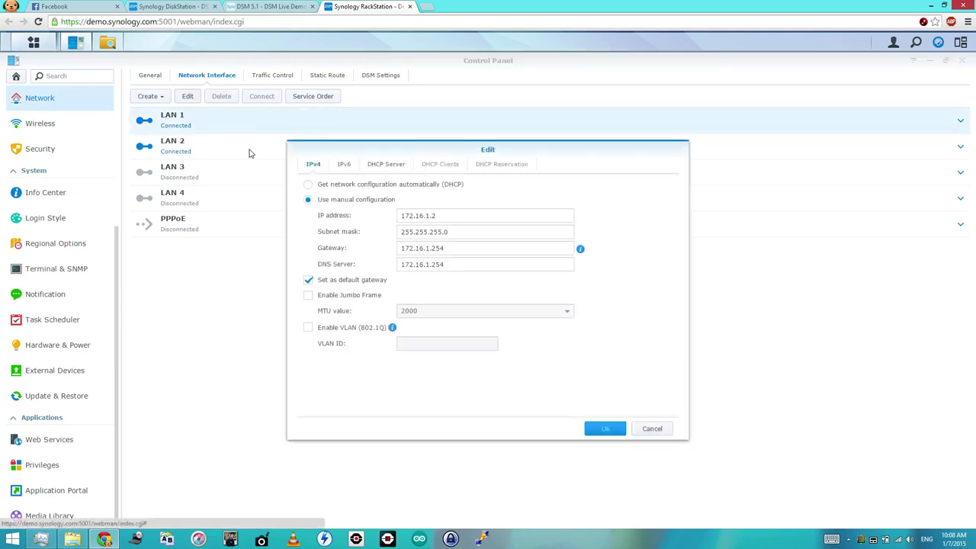
left_click(652, 428)
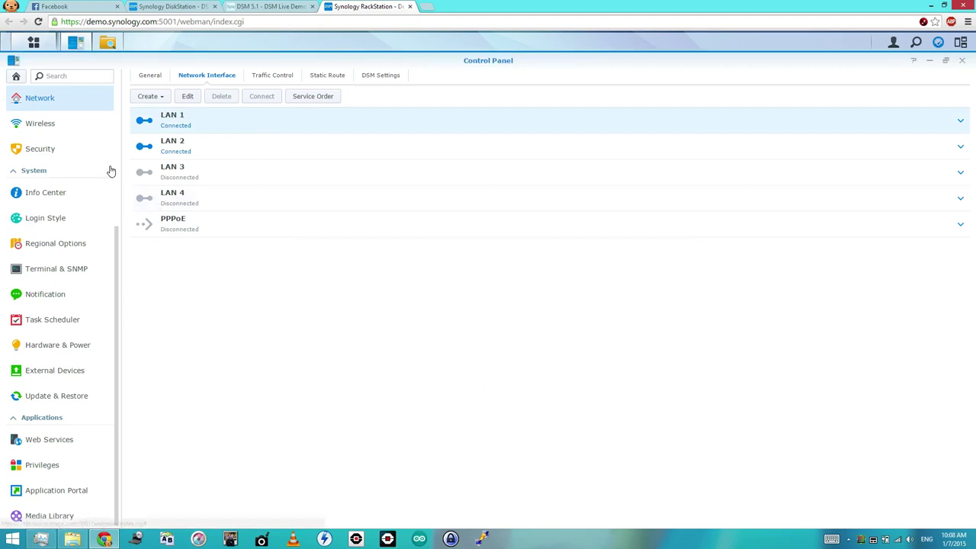
scroll(111, 171, "up", 5)
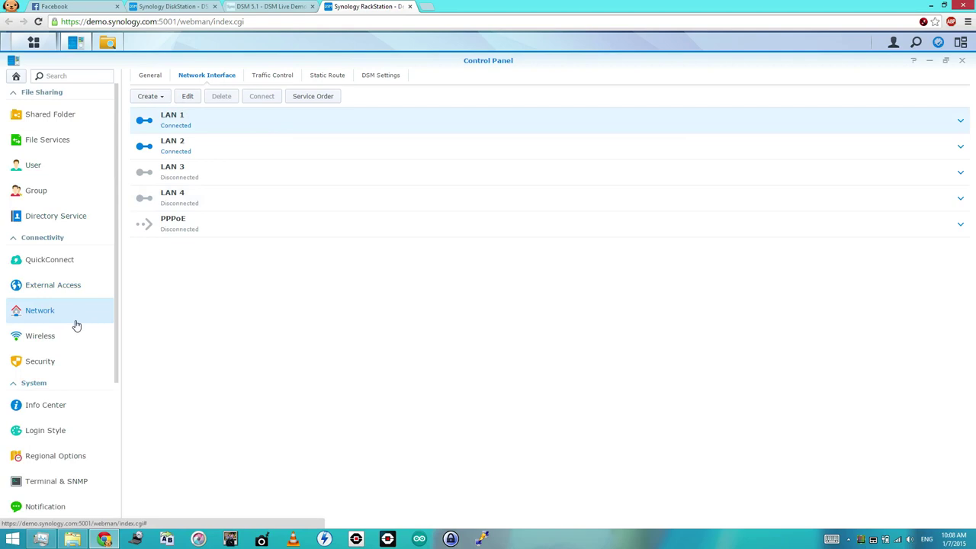
- Review External Access's Router Configuration and Advanced tabs, then go to Security
left_click(70, 284)
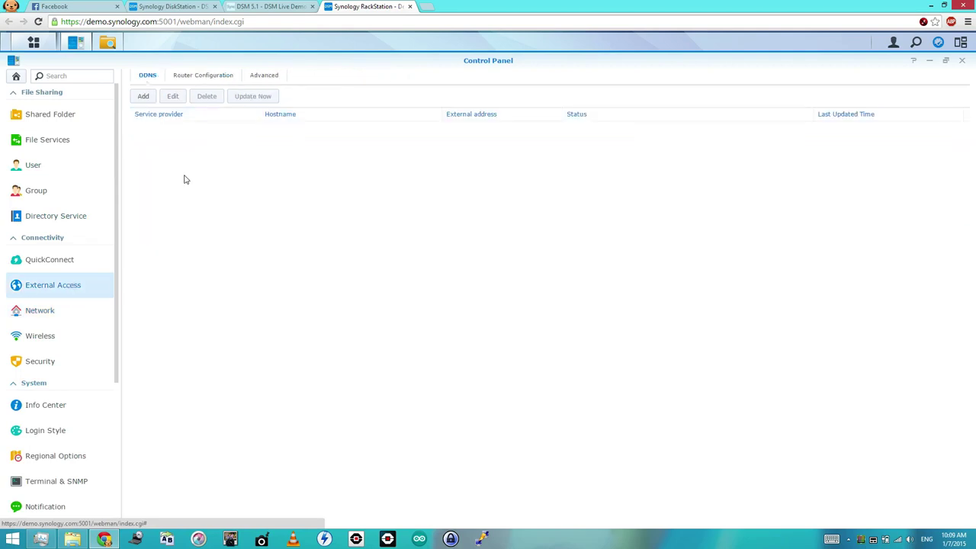
left_click(211, 78)
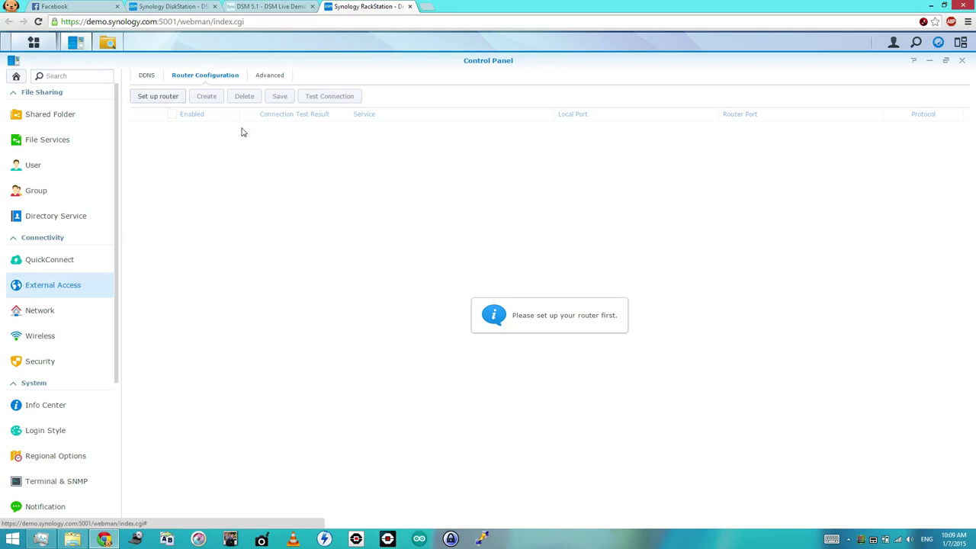
left_click(274, 76)
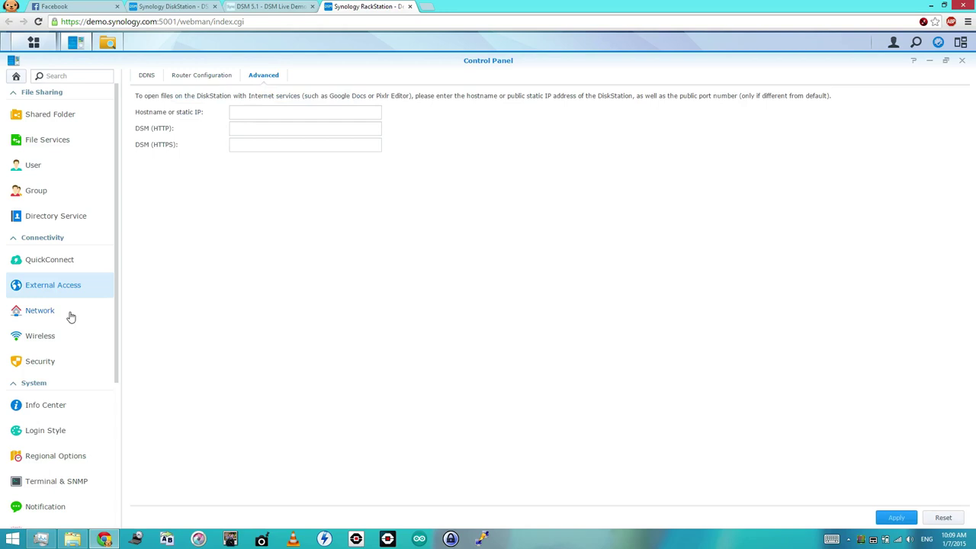
left_click(49, 369)
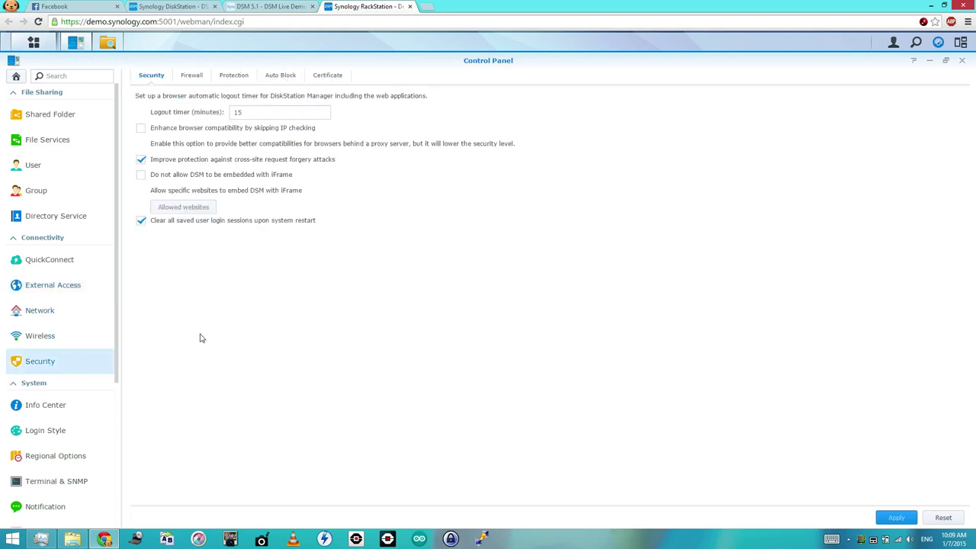
- Set Auto Block's login attempts to 50 within 5 minutes
left_click(282, 77)
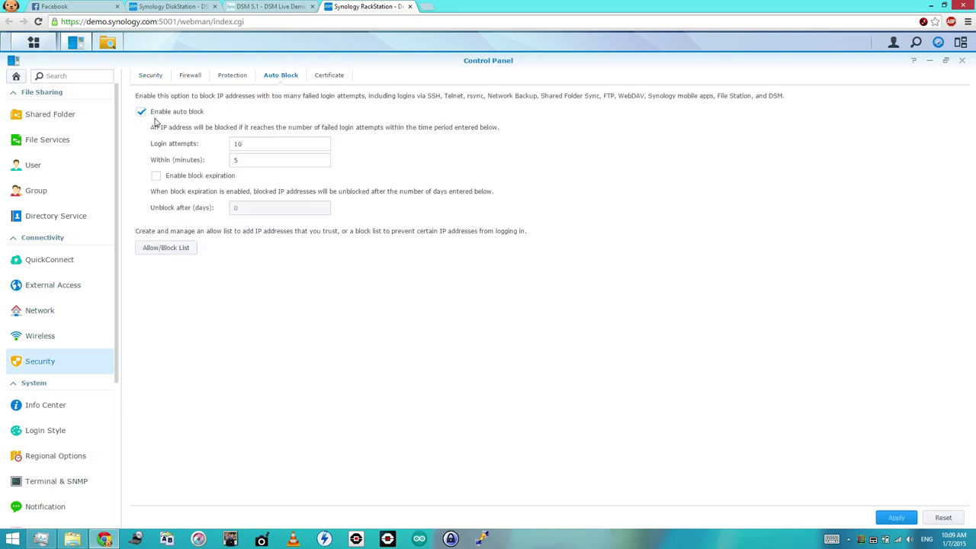
double_click(259, 147)
type("50")
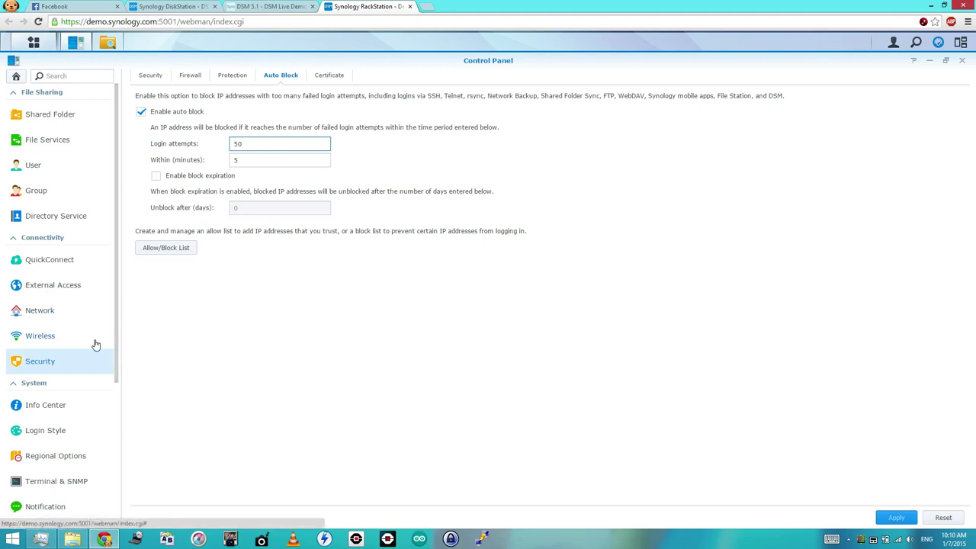
scroll(95, 344, "down", 3)
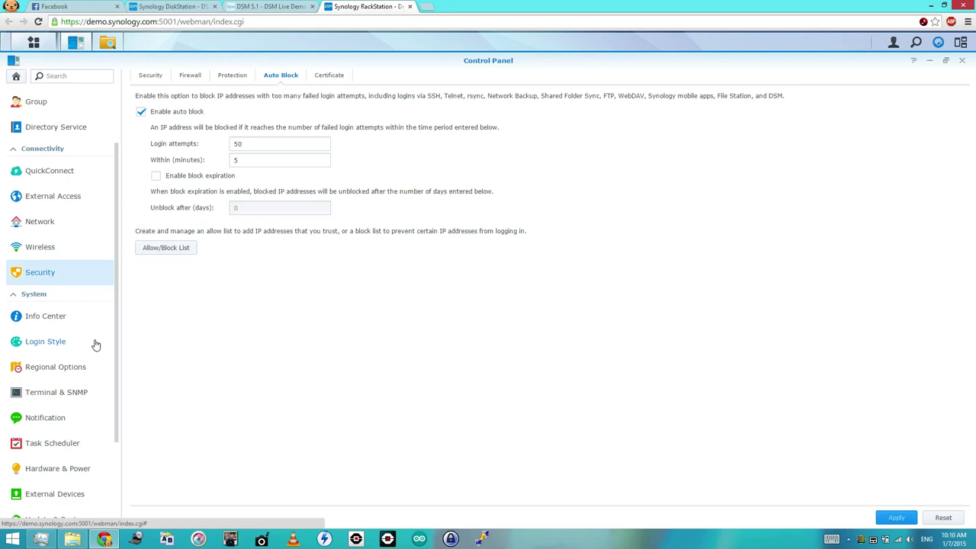
- Discard the auto-block change and browse Regional Options time zones, keeping GMT+08:00 Taipei
left_click(17, 80)
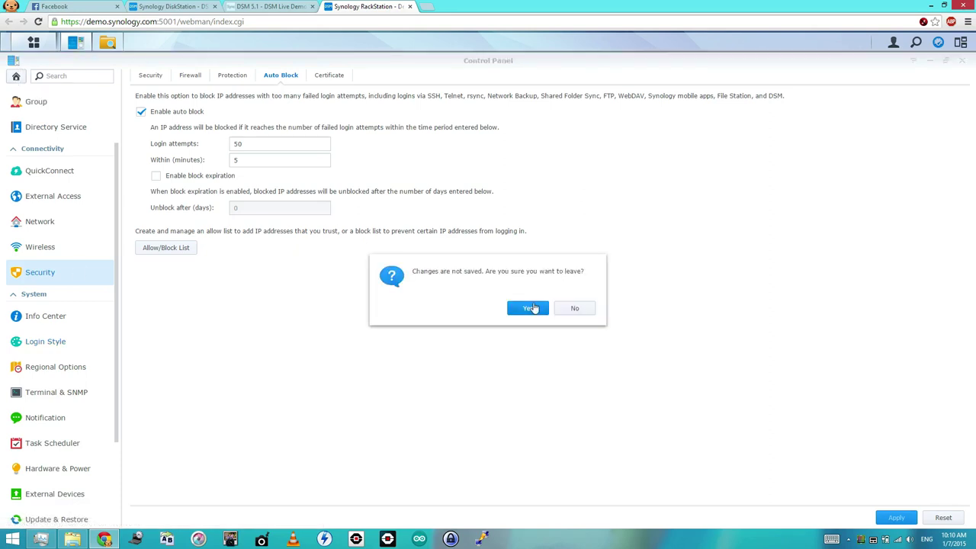
left_click(530, 308)
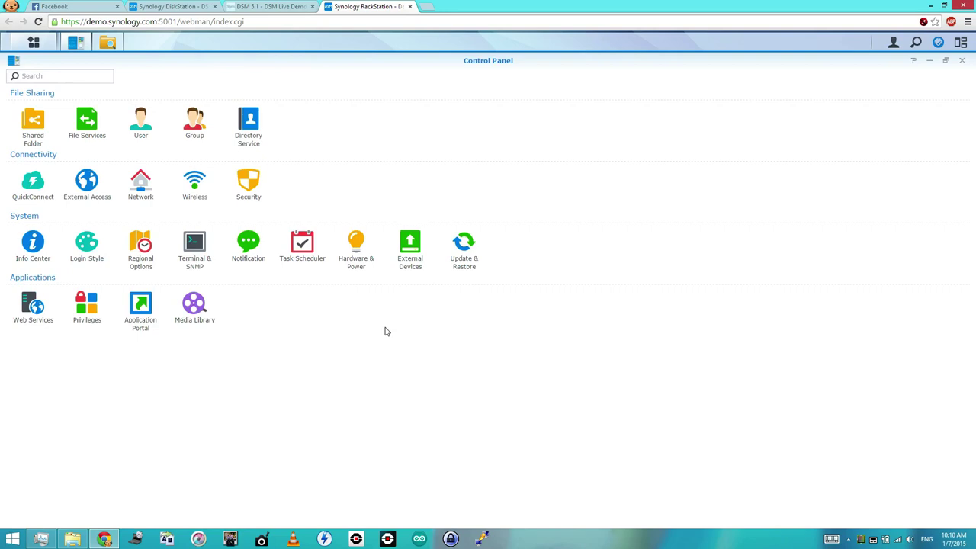
left_click(141, 257)
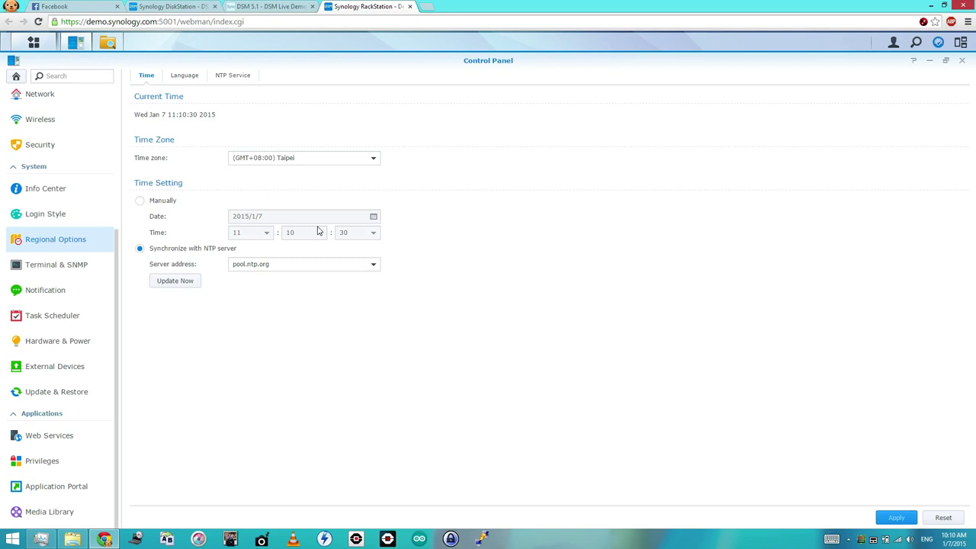
left_click(369, 164)
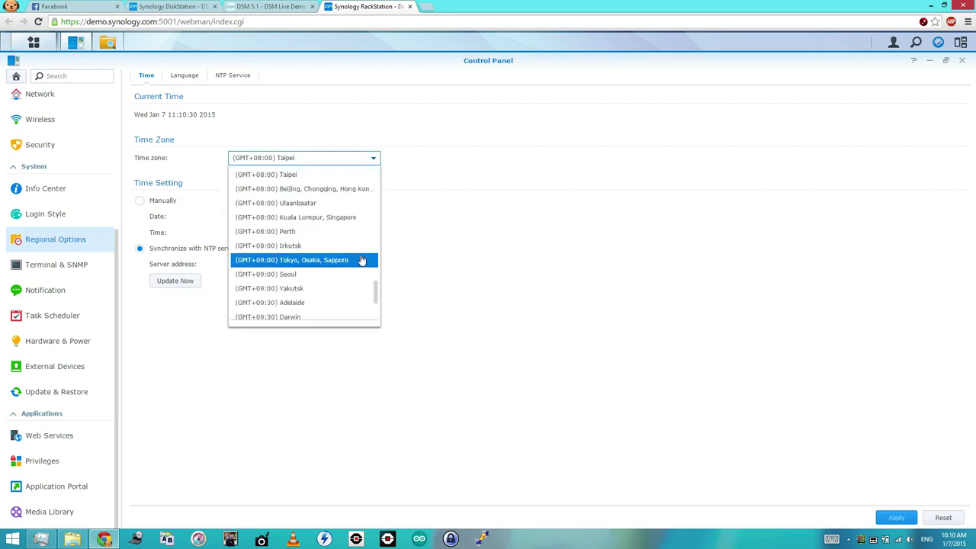
scroll(362, 260, "down", 2)
scroll(362, 260, "down", 1)
scroll(361, 260, "up", 2)
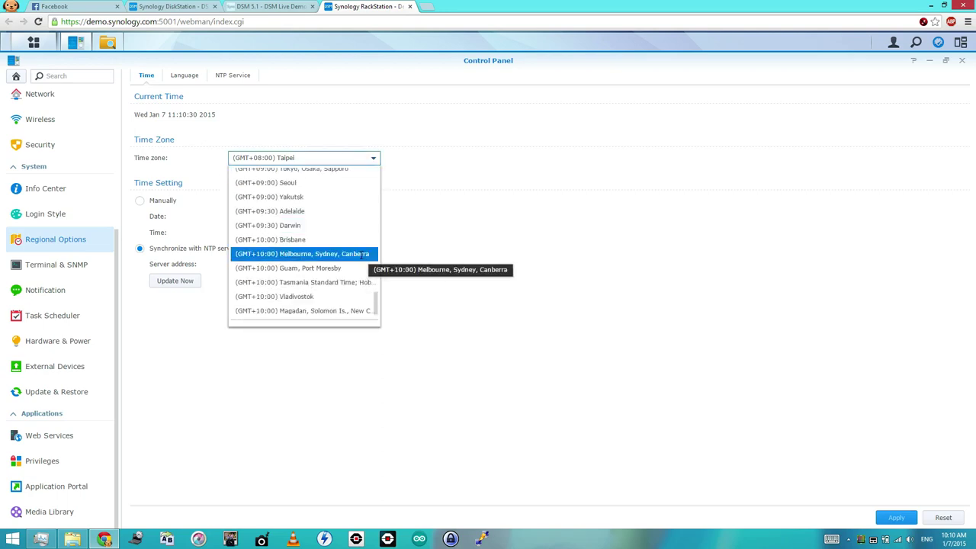
scroll(362, 259, "up", 2)
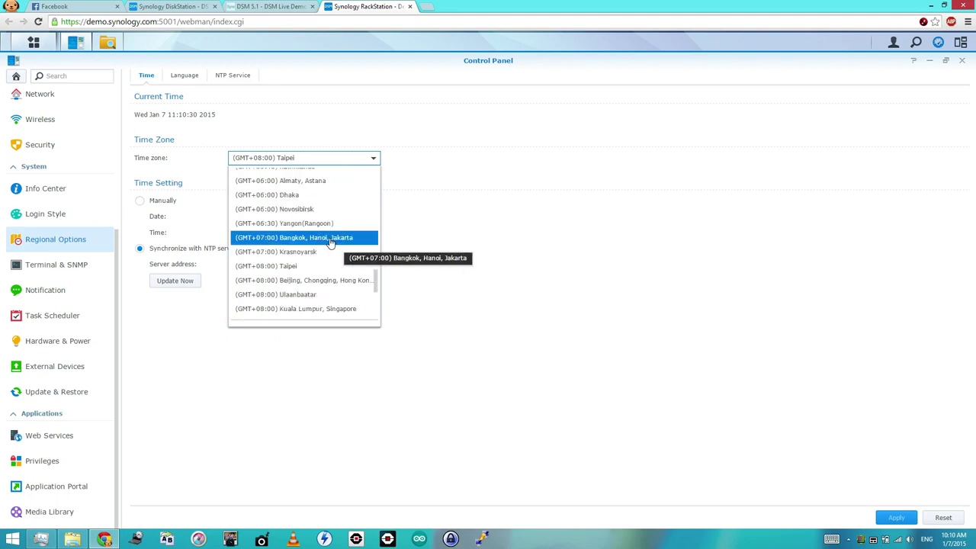
left_click(547, 192)
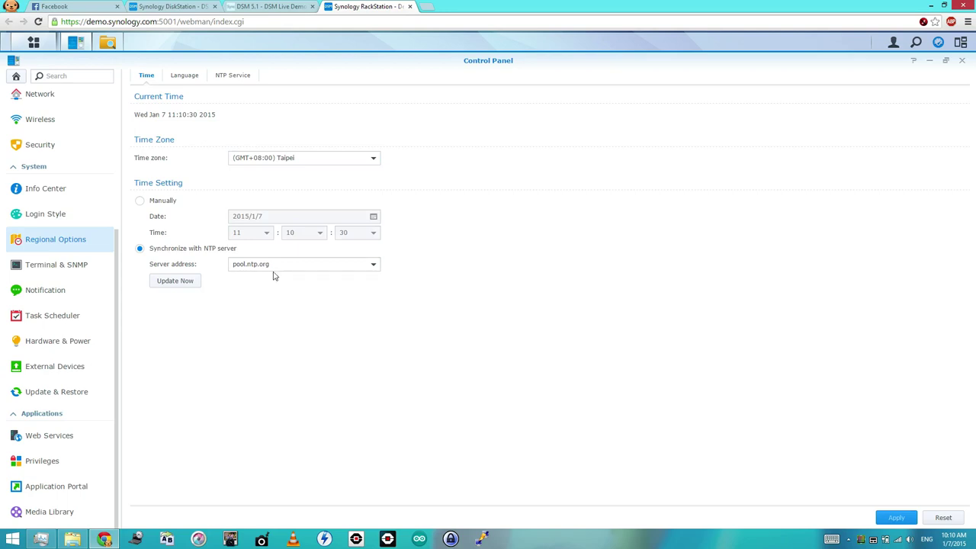
- Google 'thailand ntp' in a new Chrome tab, then return to the DiskStation DSM tab
left_click(425, 7)
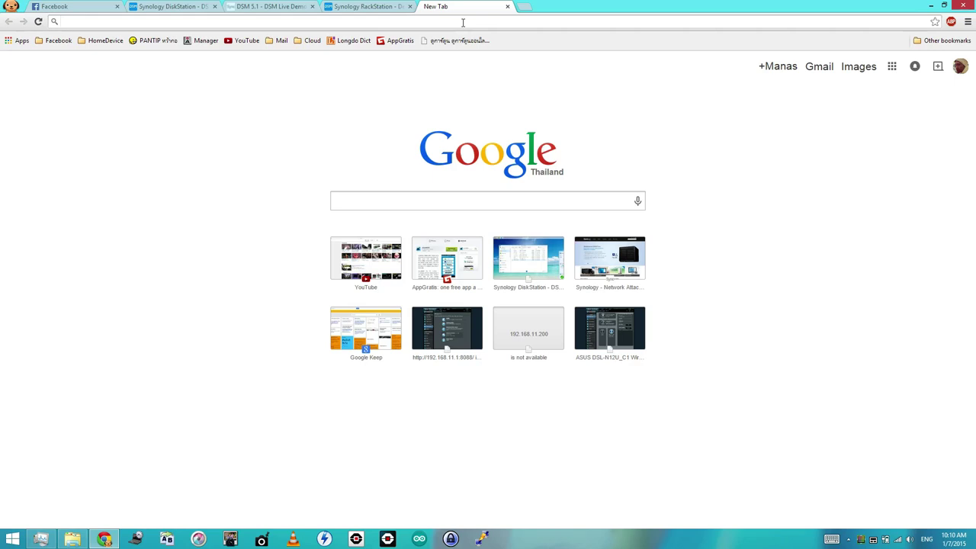
type("thai")
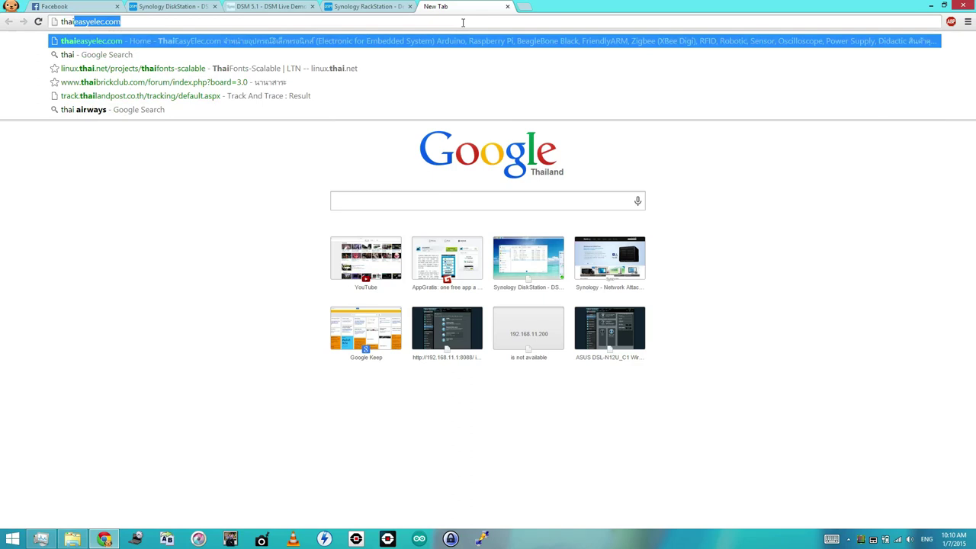
type("l")
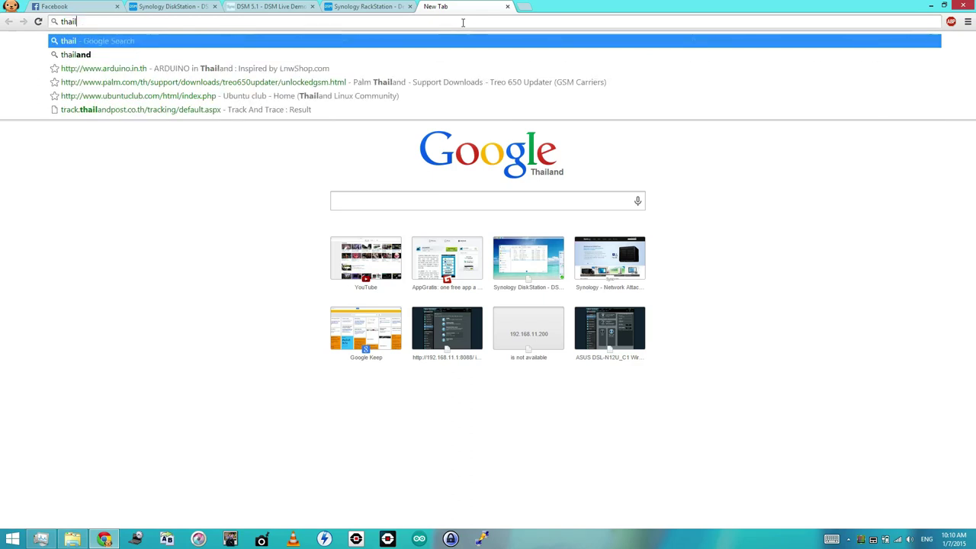
type("and")
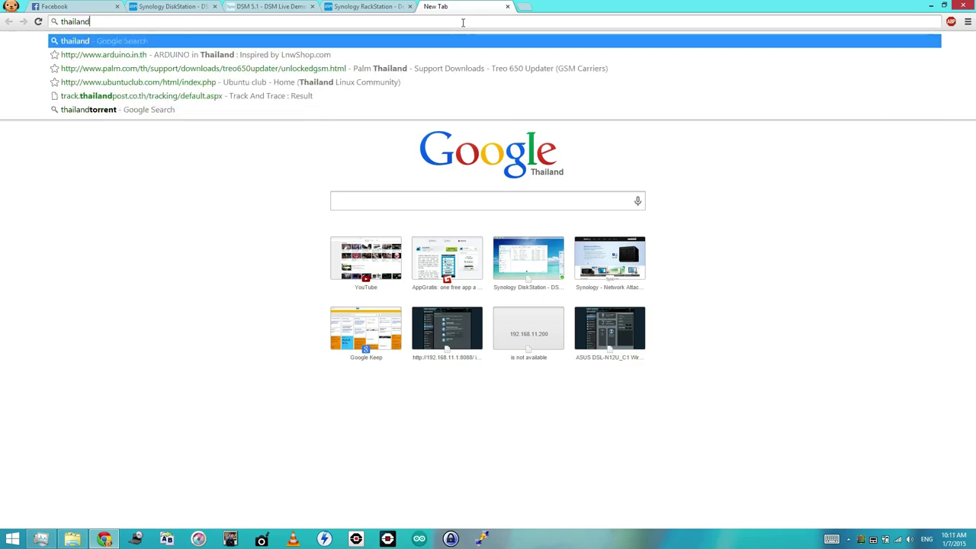
type(" ntp")
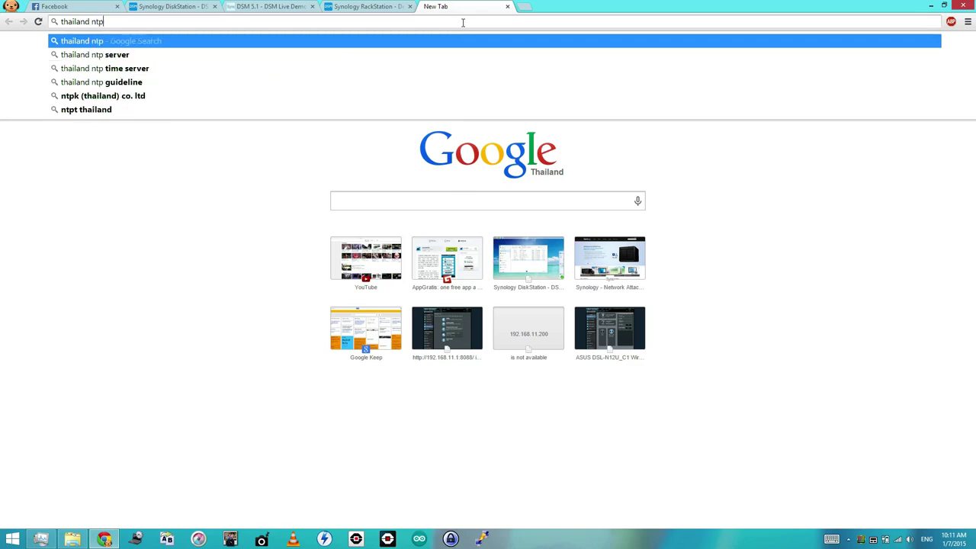
key("Return")
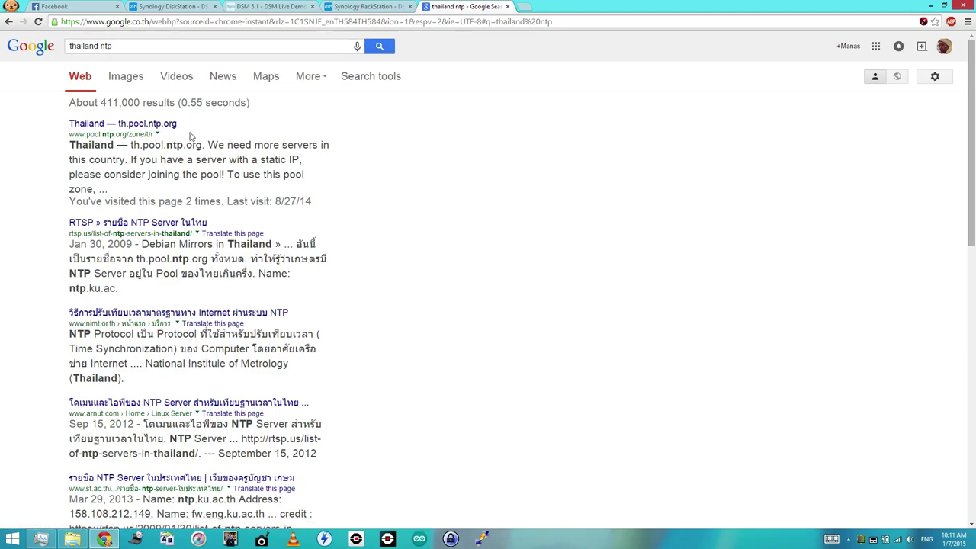
left_click(352, 8)
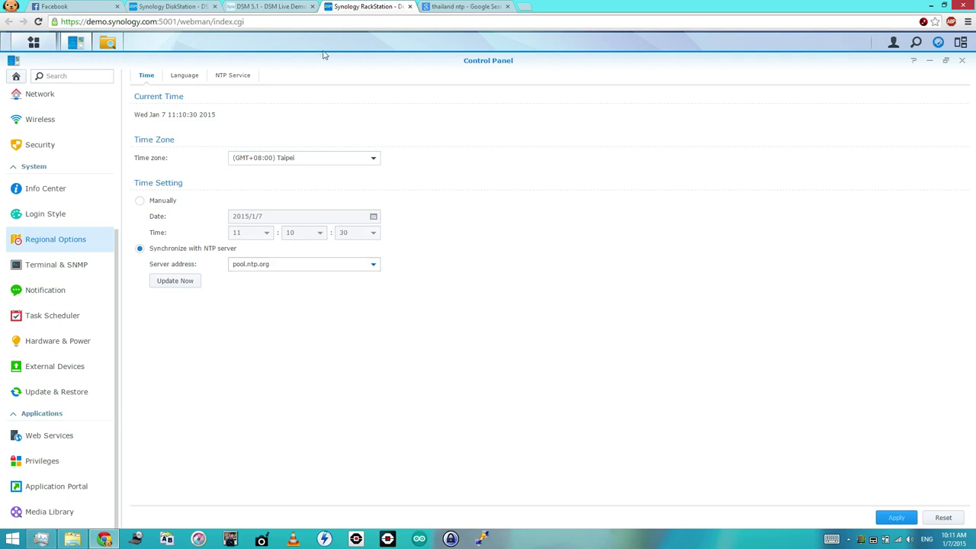
left_click(203, 7)
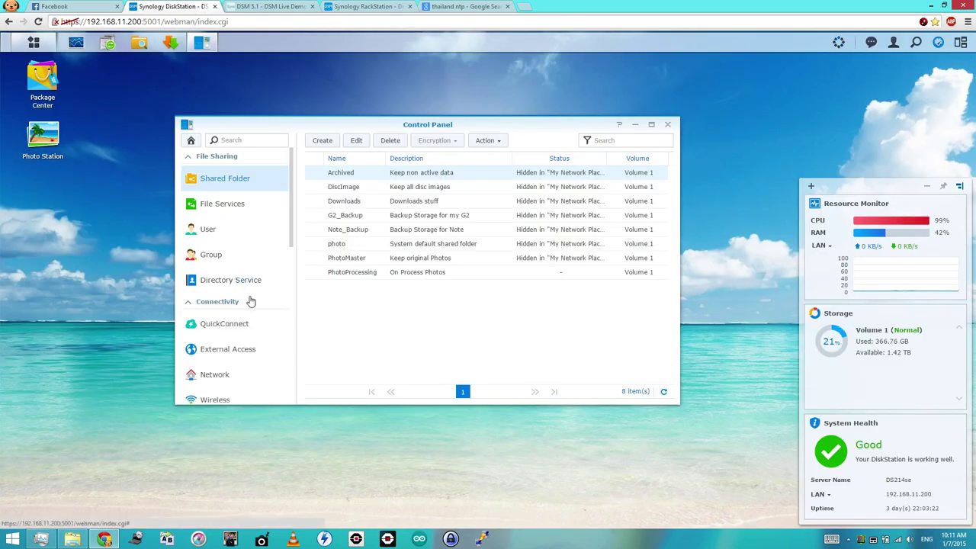
- Open Regional Options in the DiskStation Control Panel, then return to the 'thailand ntp' results
scroll(251, 301, "down", 3)
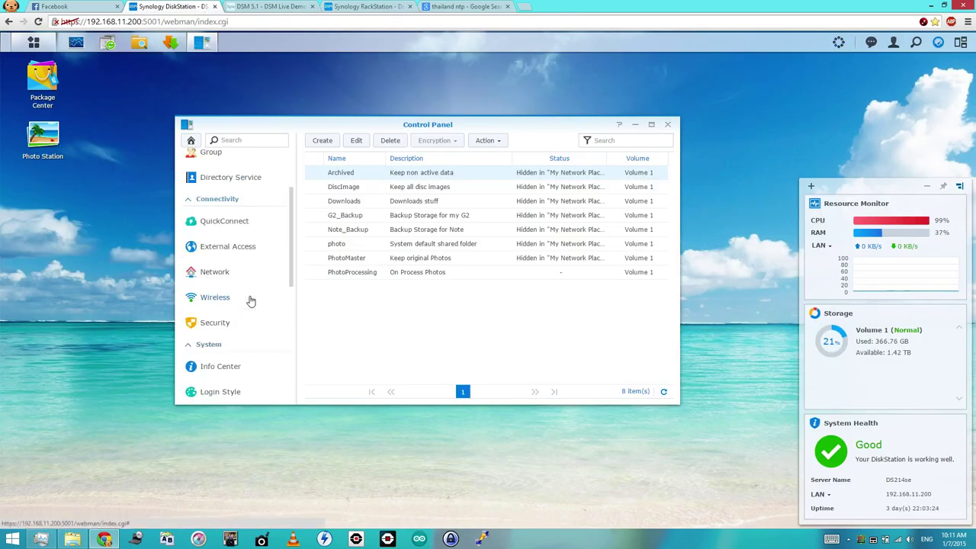
scroll(251, 301, "down", 2)
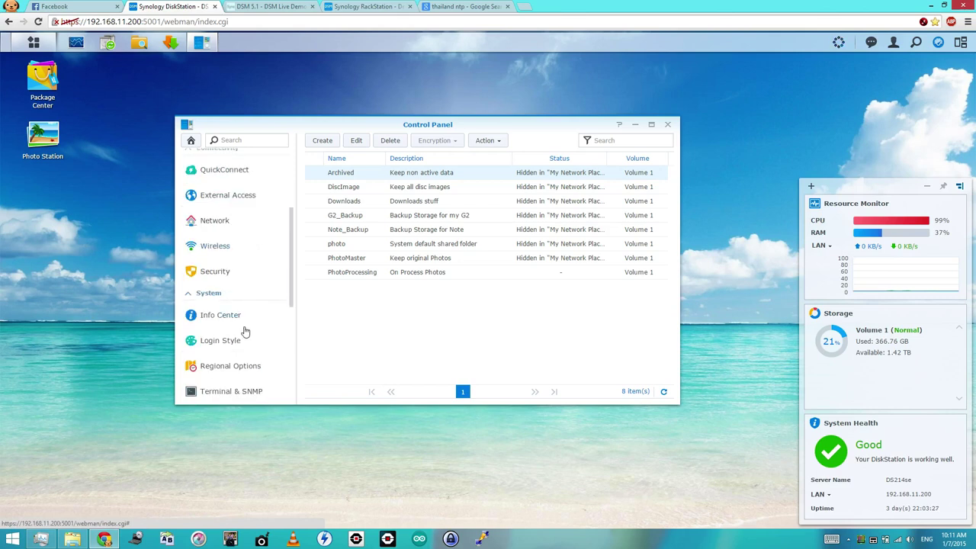
left_click(237, 368)
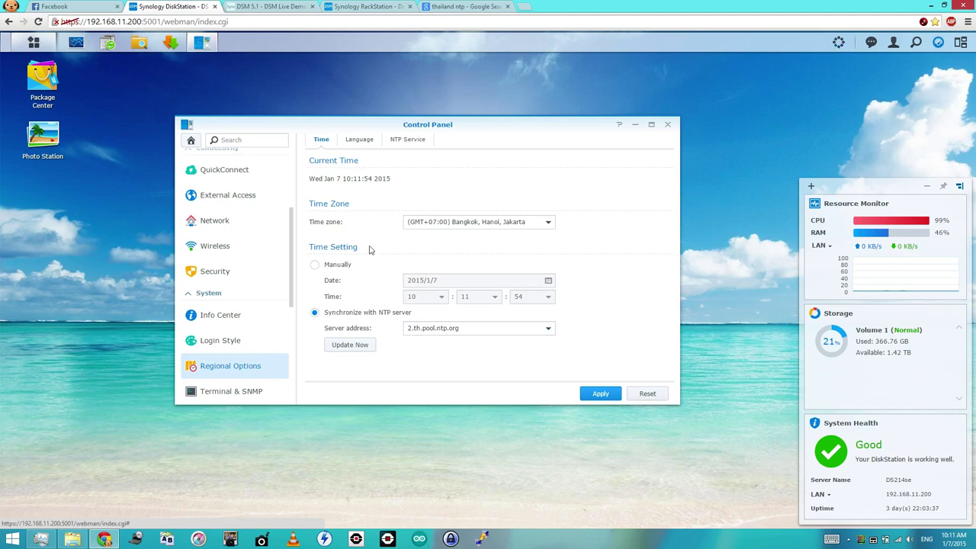
left_click(464, 8)
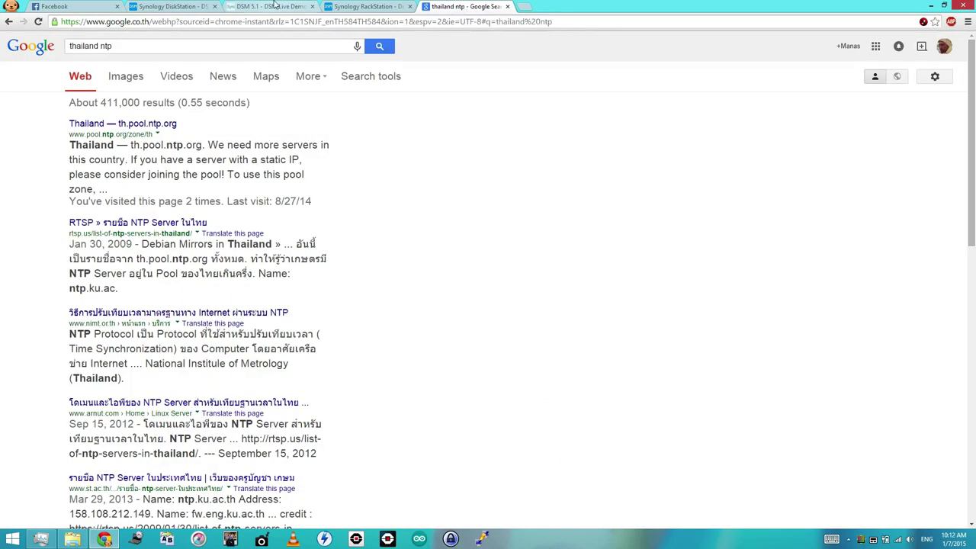
- On the RackStation demo, tick Enable email notifications in the Notification settings
left_click(275, 6)
left_click(381, 6)
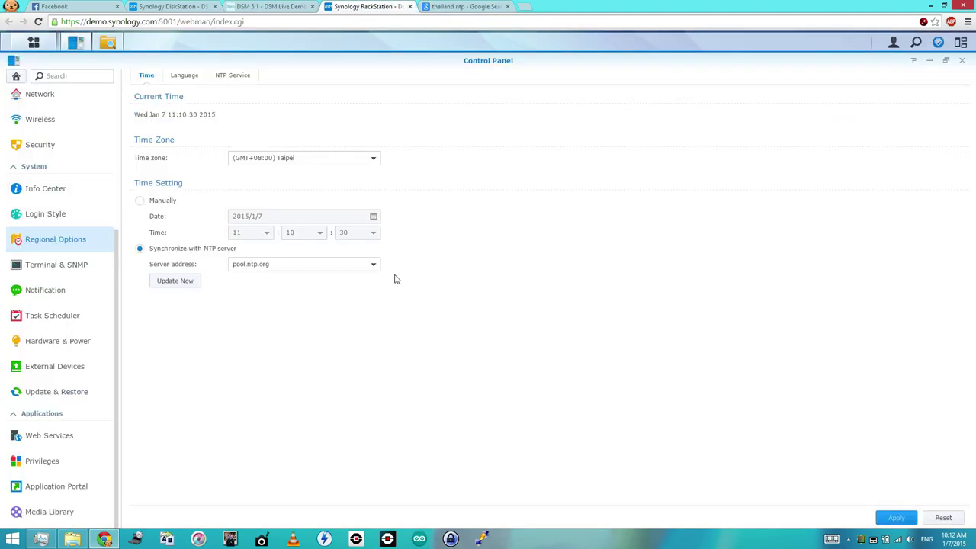
left_click(17, 77)
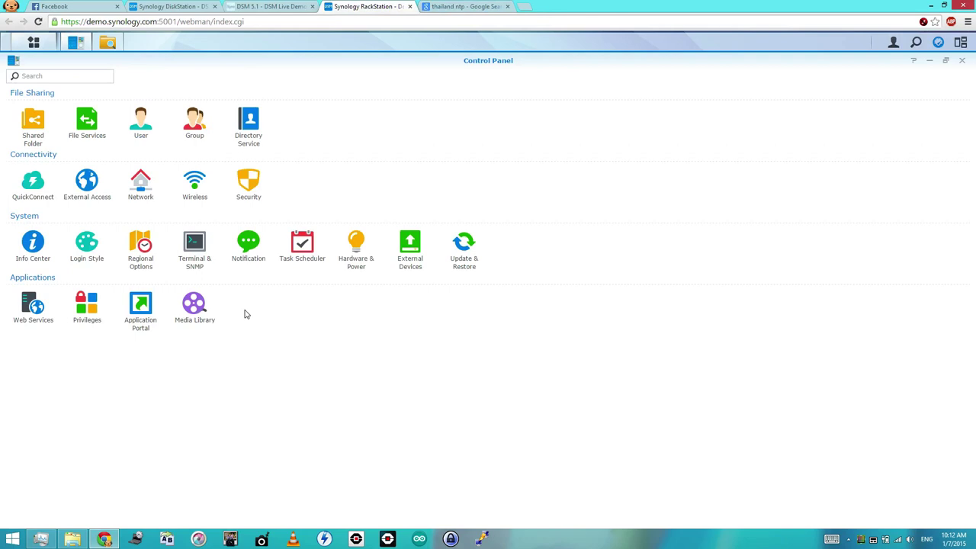
left_click(247, 253)
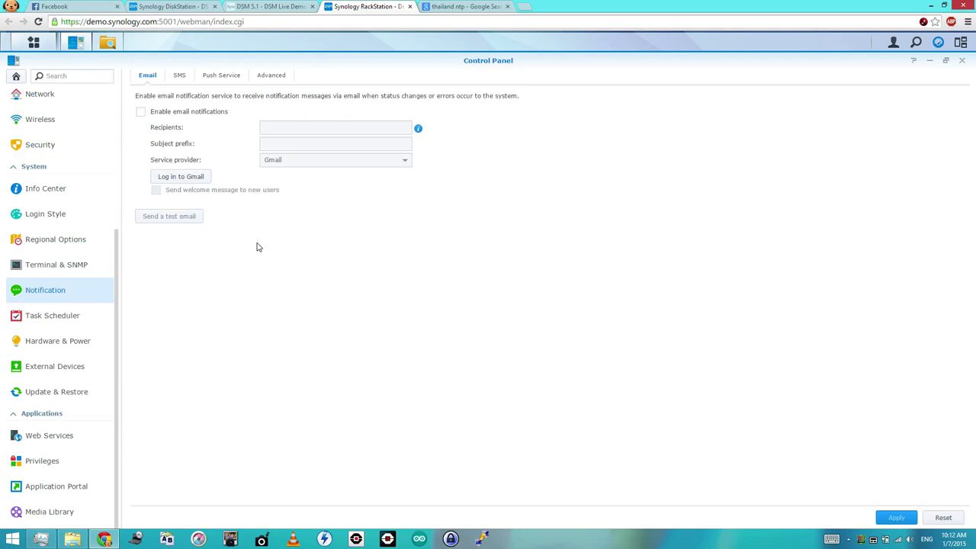
left_click(271, 77)
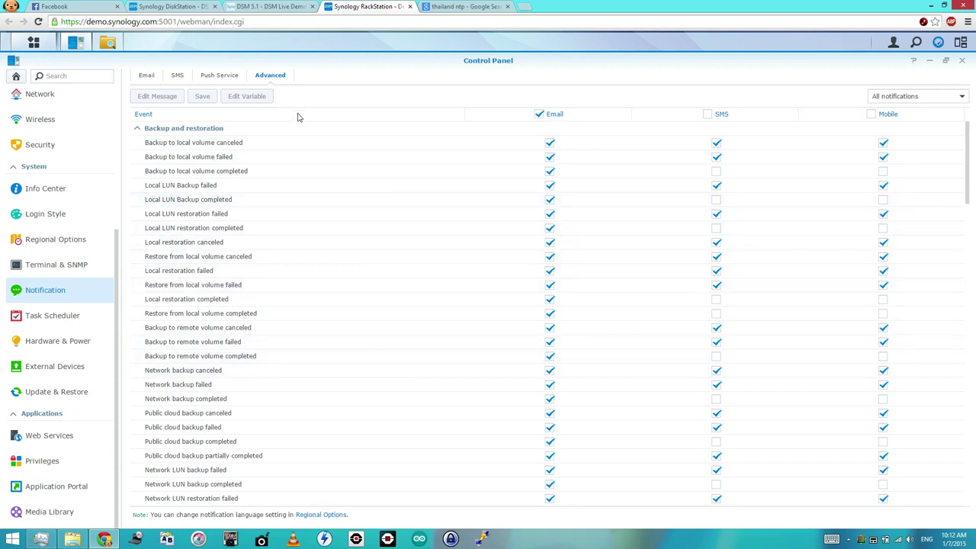
left_click(148, 82)
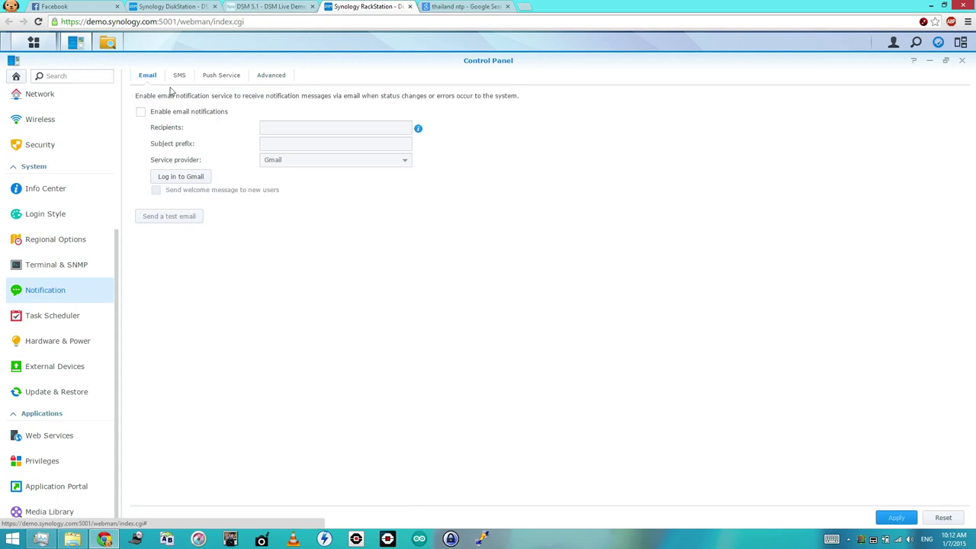
left_click(198, 115)
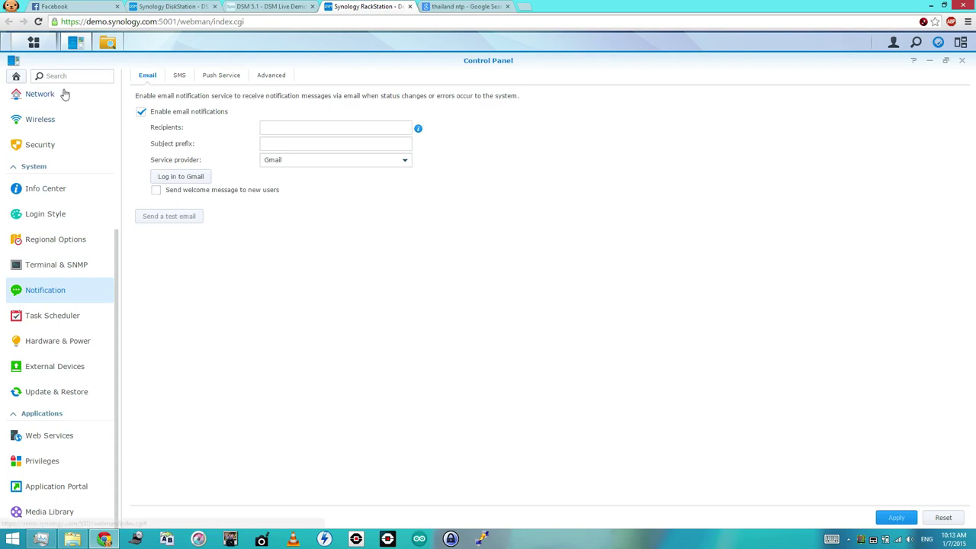
- Leave Notification without saving and open the Hardware & Power settings
left_click(16, 76)
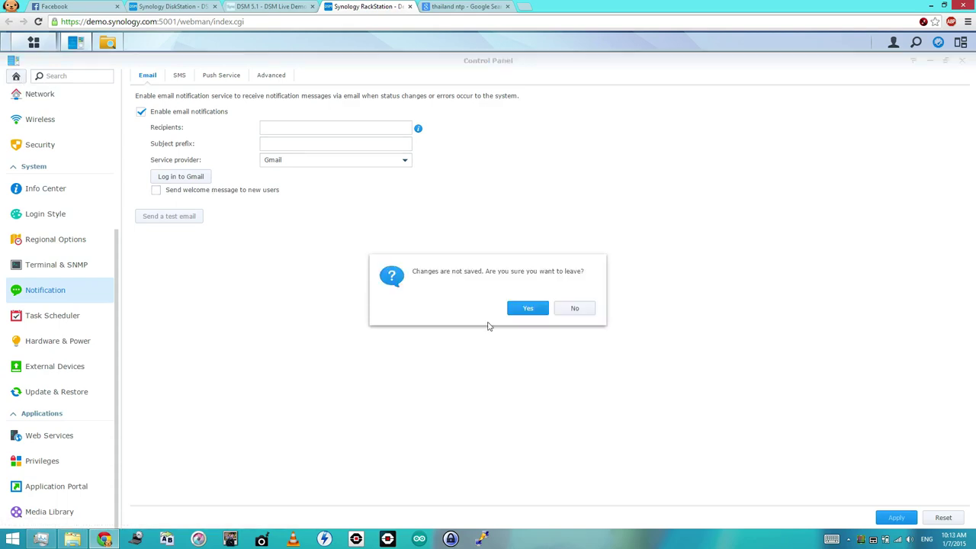
left_click(536, 311)
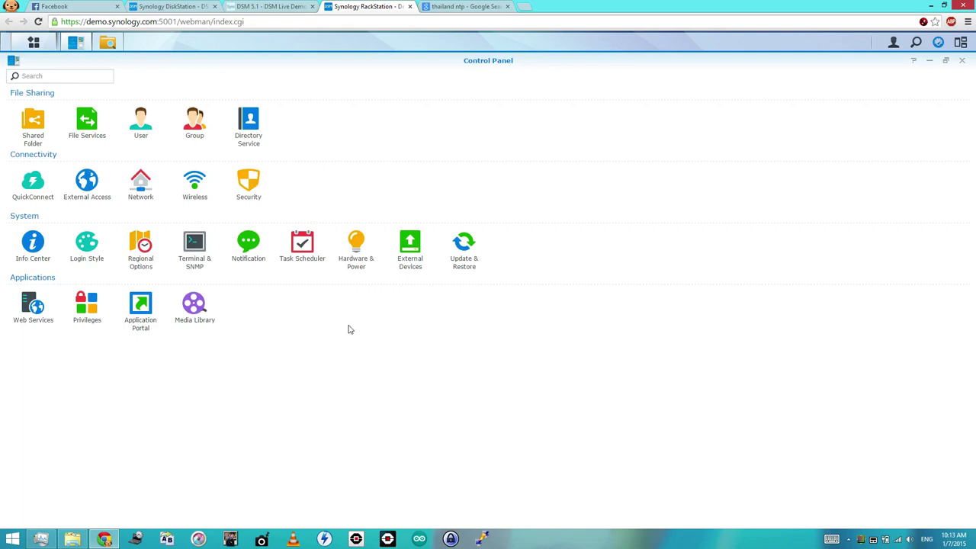
left_click(362, 268)
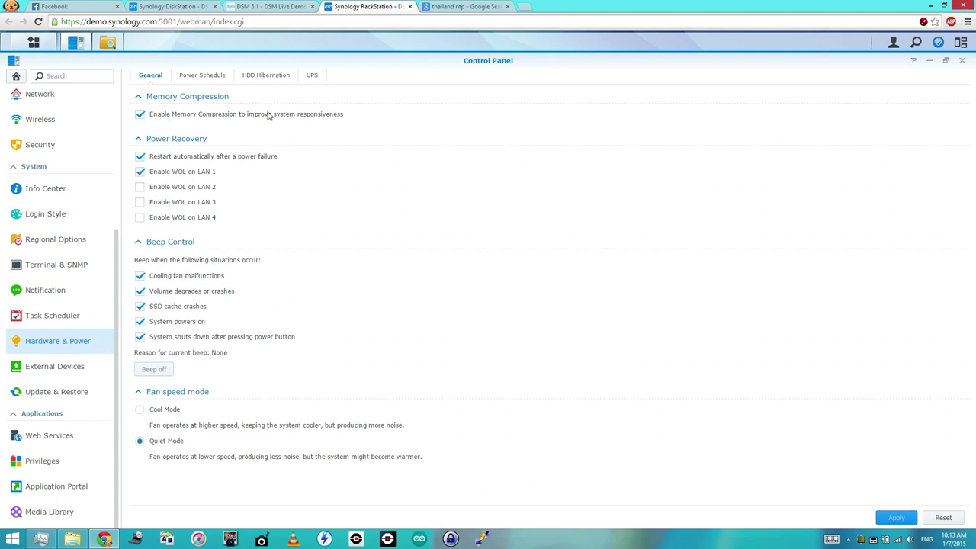
left_click(203, 76)
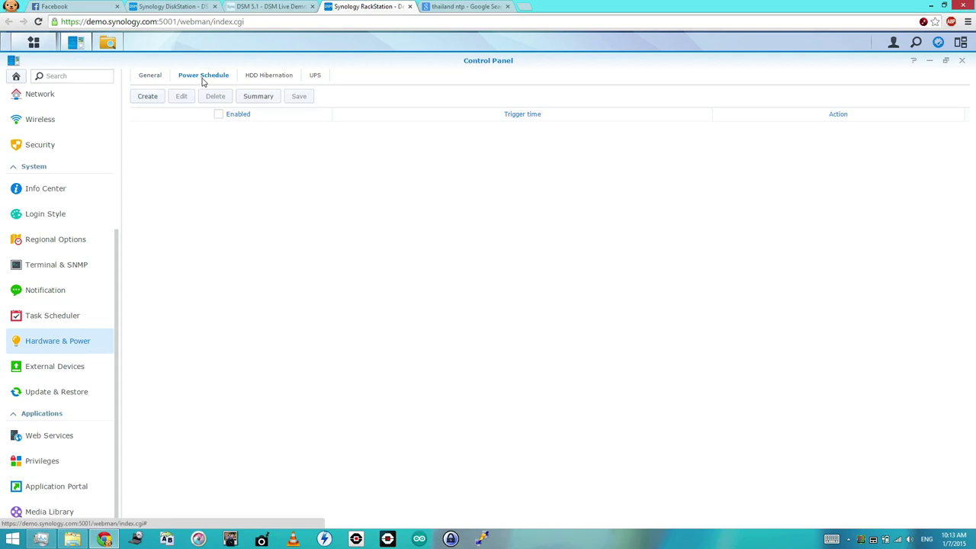
left_click(280, 75)
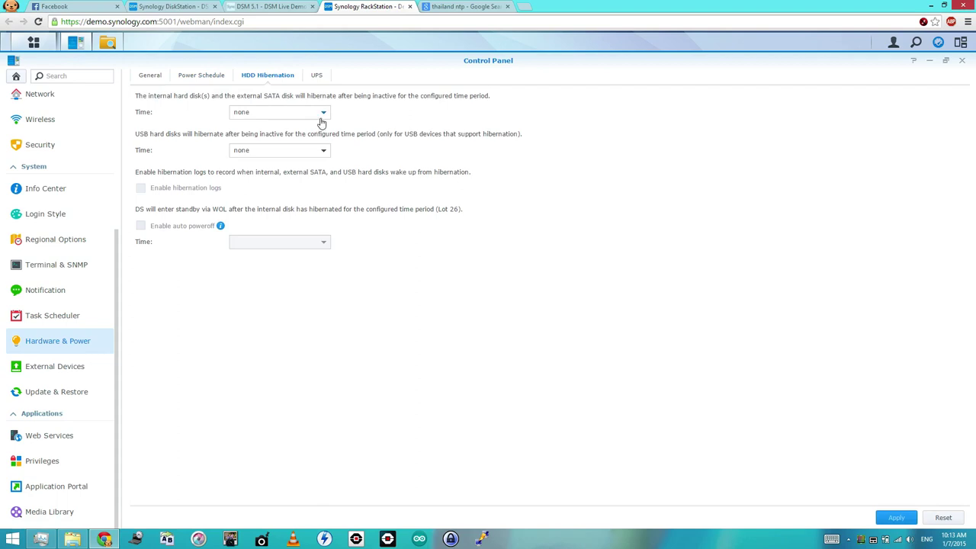
left_click(321, 118)
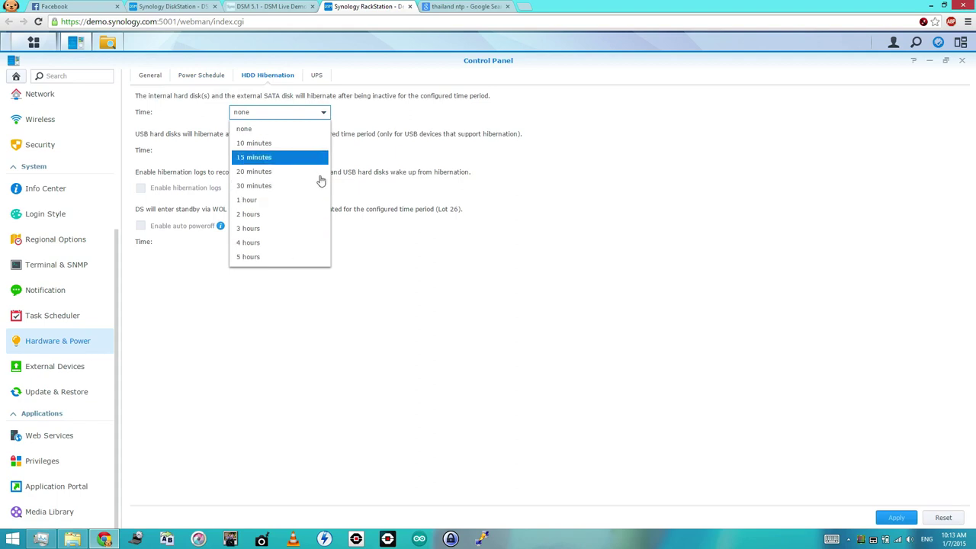
left_click(426, 285)
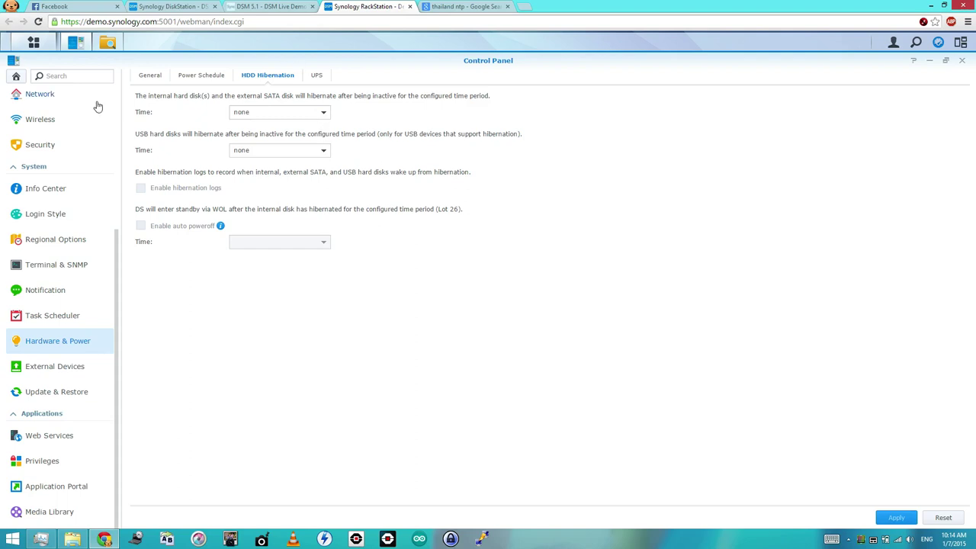
left_click(17, 77)
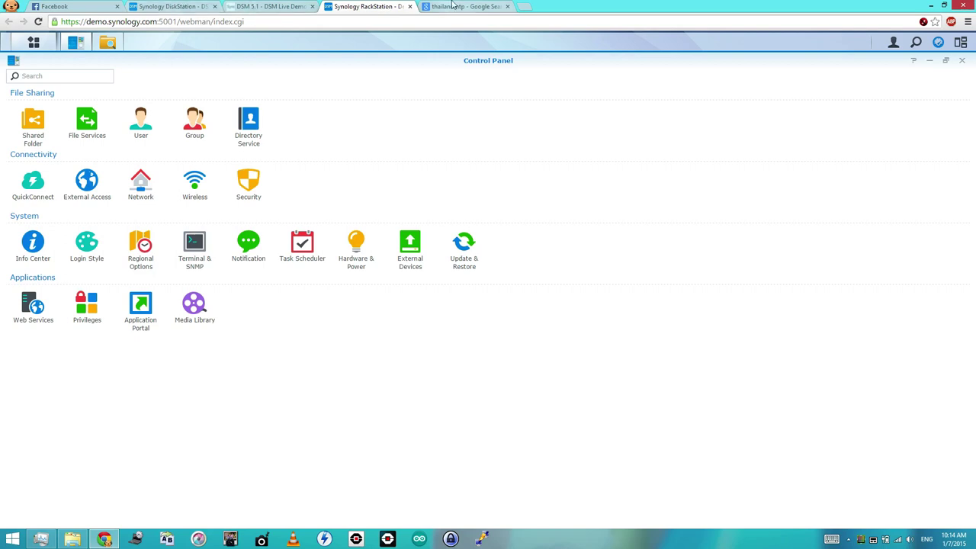
left_click(162, 8)
scroll(232, 316, "down", 4)
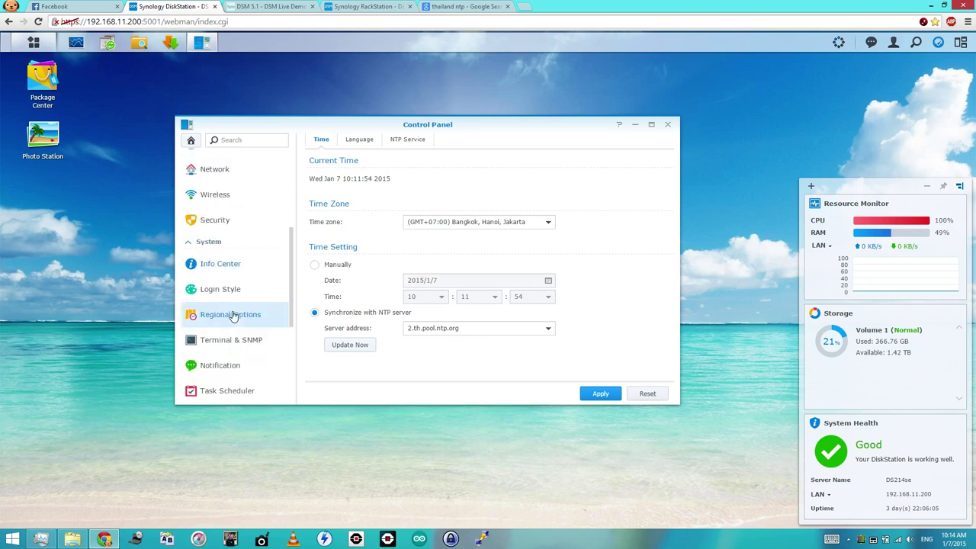
left_click(232, 314)
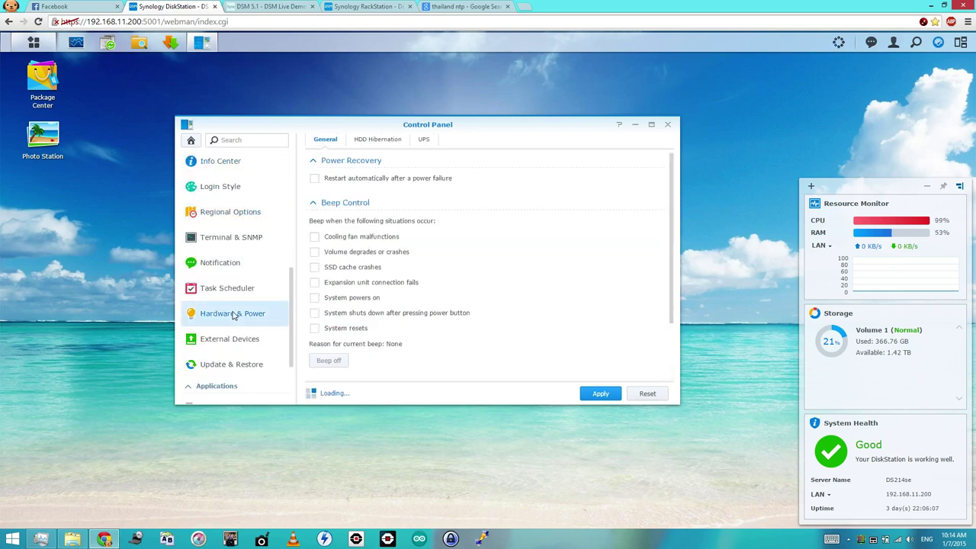
left_click(382, 140)
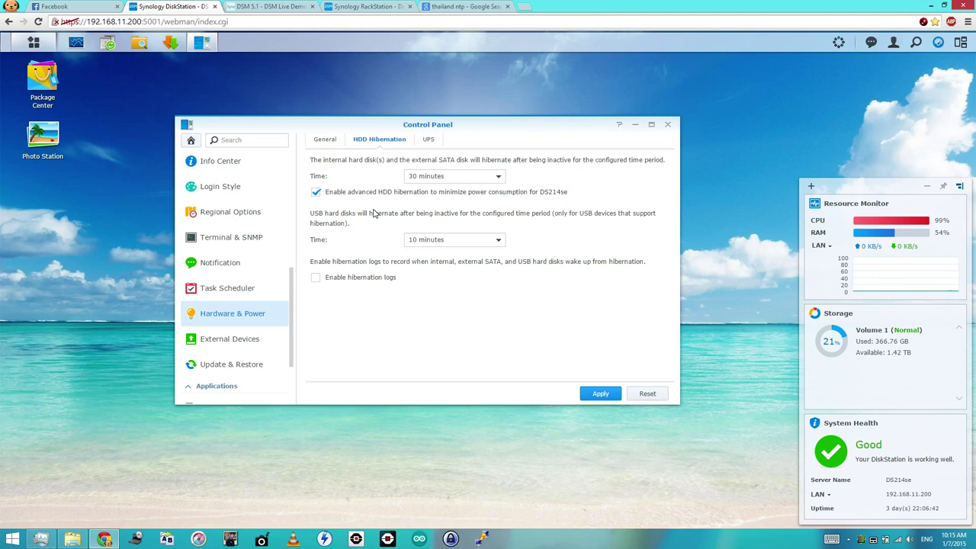
left_click(357, 9)
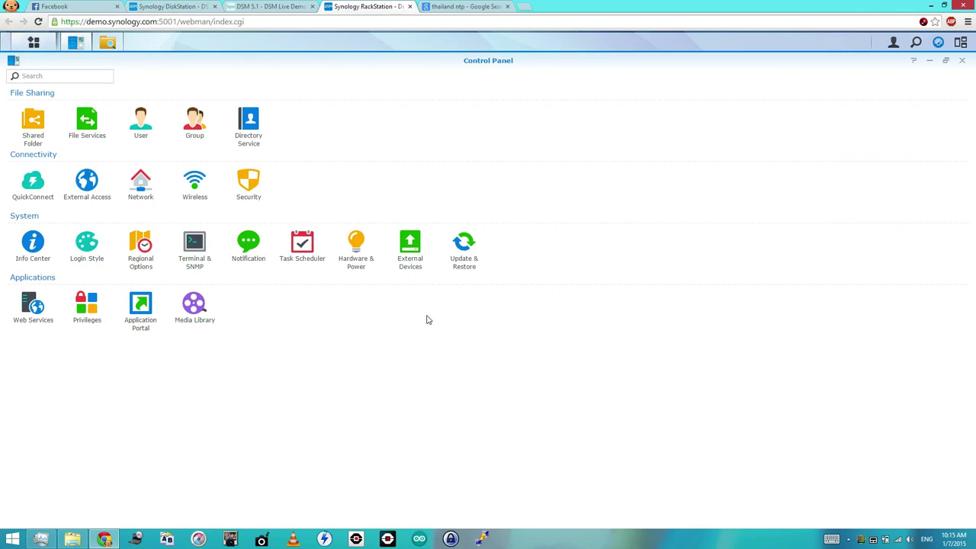
- In DSM Update settings, enable automatic checks with a Daily download schedule, then cancel
left_click(465, 263)
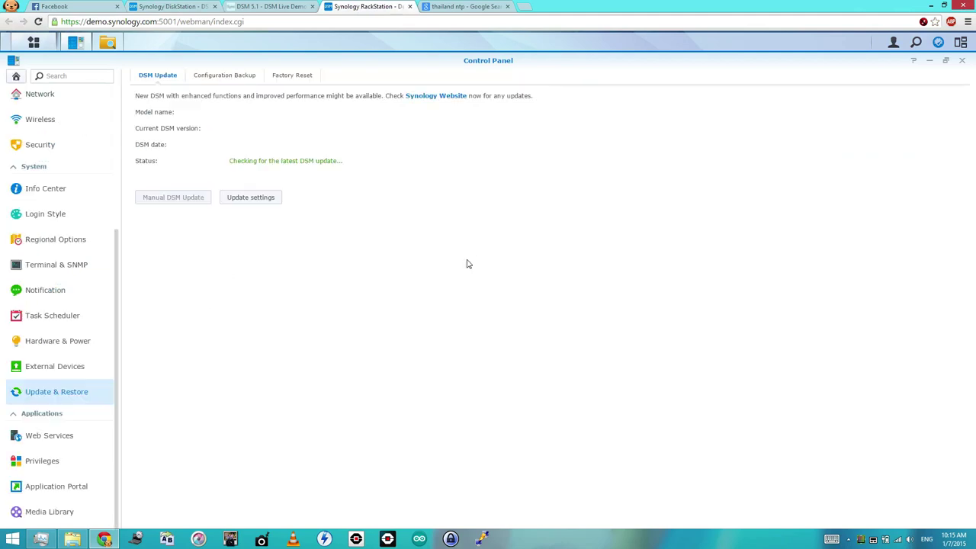
left_click(258, 199)
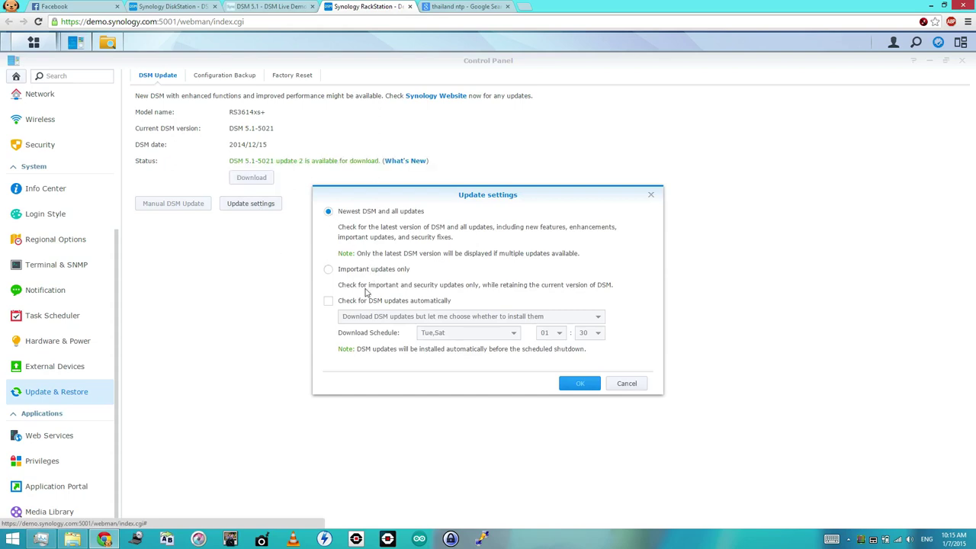
left_click(328, 302)
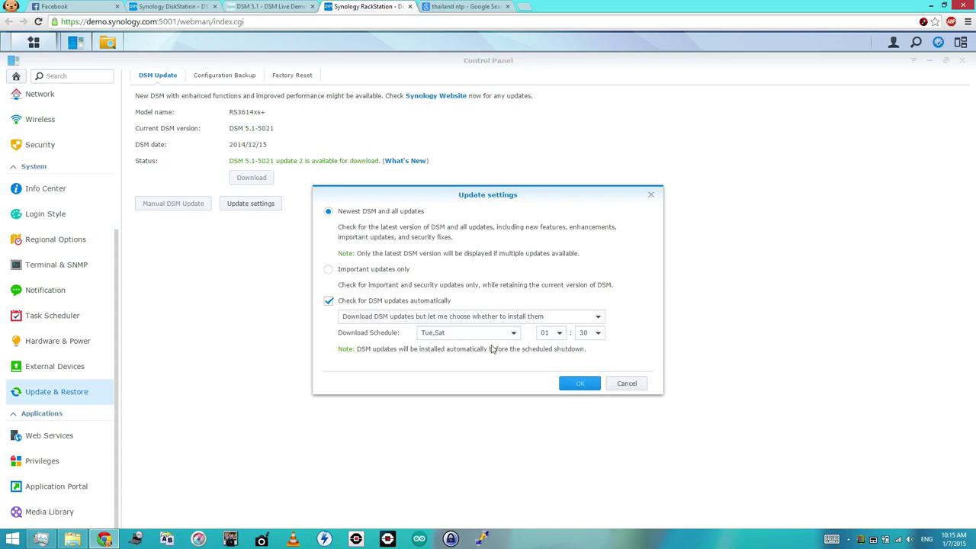
left_click(513, 337)
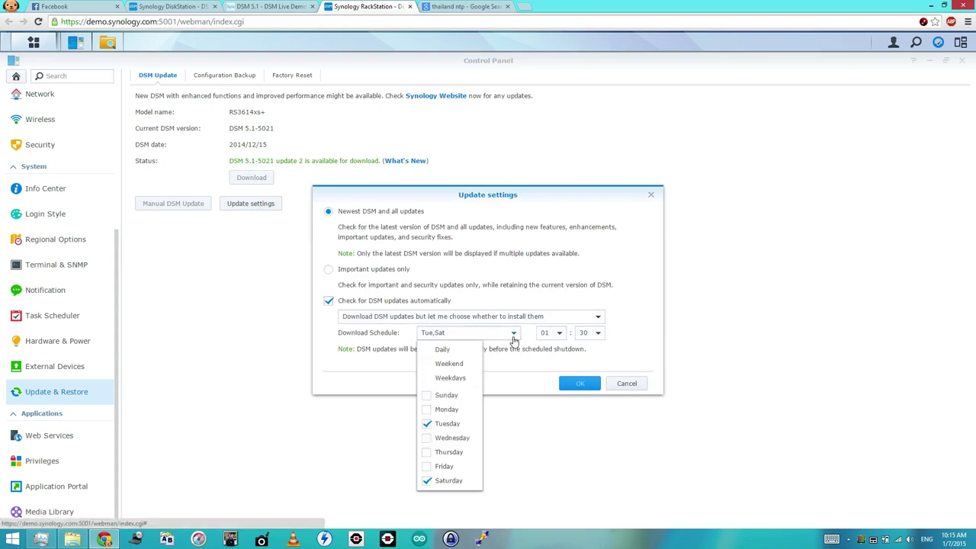
left_click(466, 352)
left_click(528, 390)
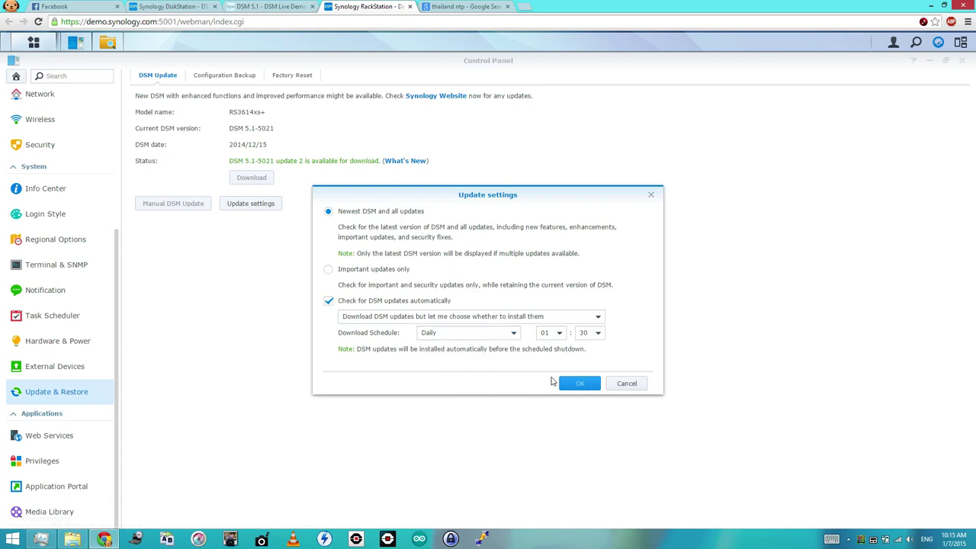
left_click(633, 387)
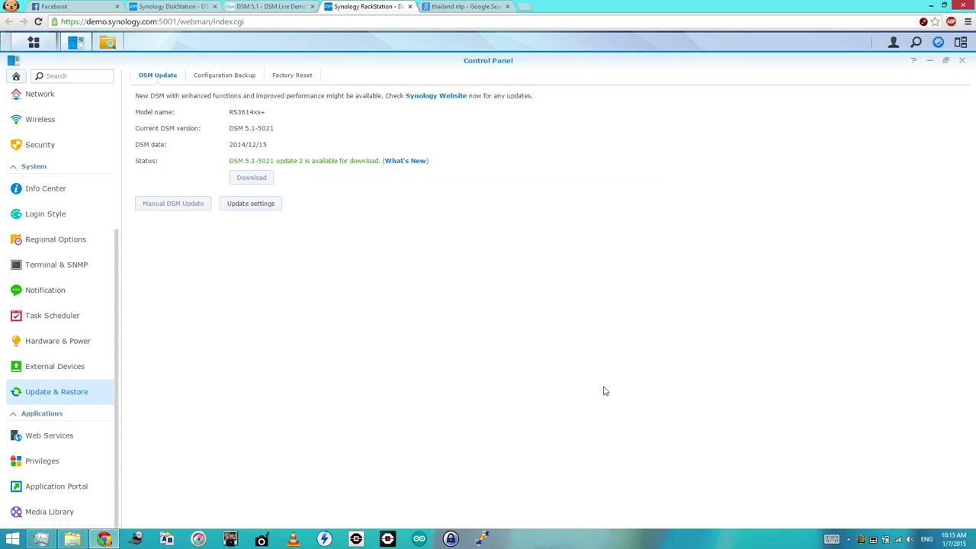
- Go back to the Control Panel home, then launch a program from the hidden tray icons
left_click(16, 76)
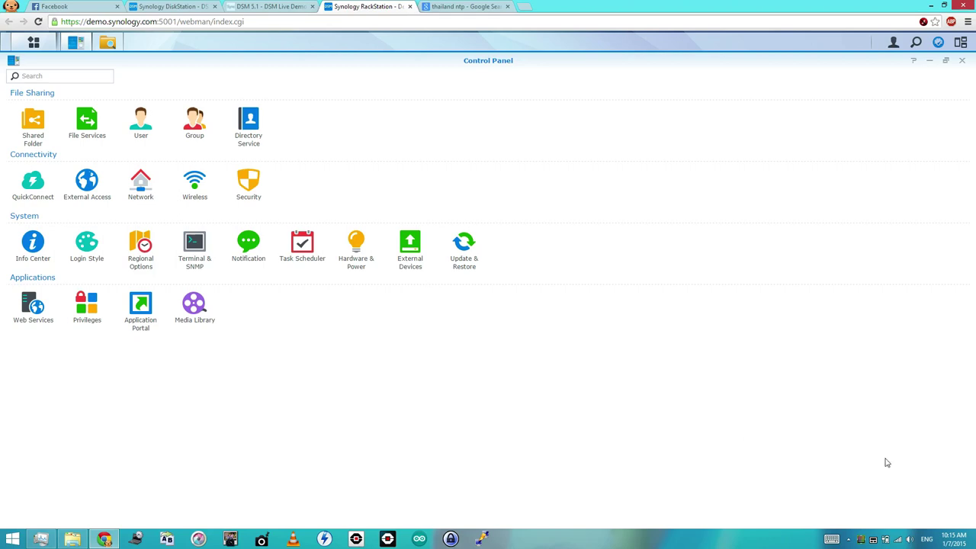
left_click(849, 540)
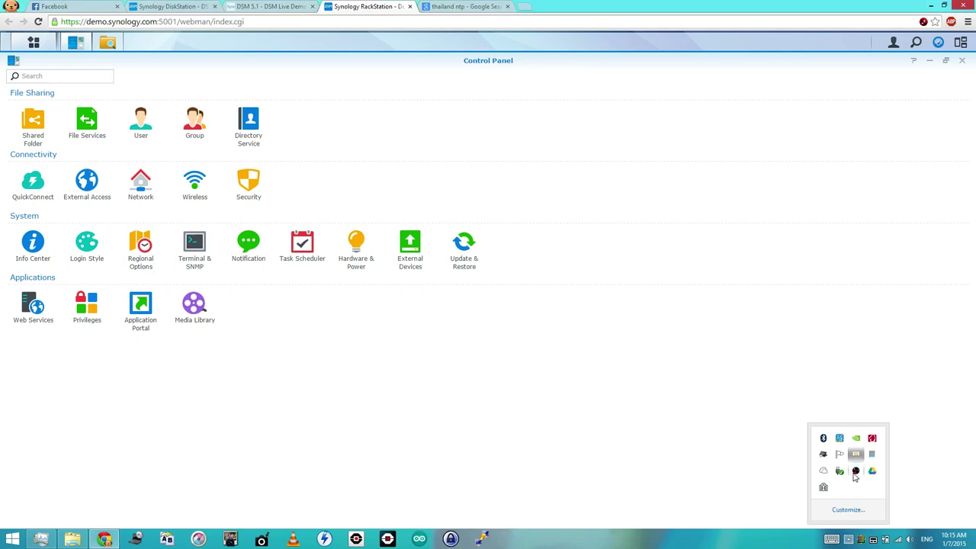
left_click(856, 471)
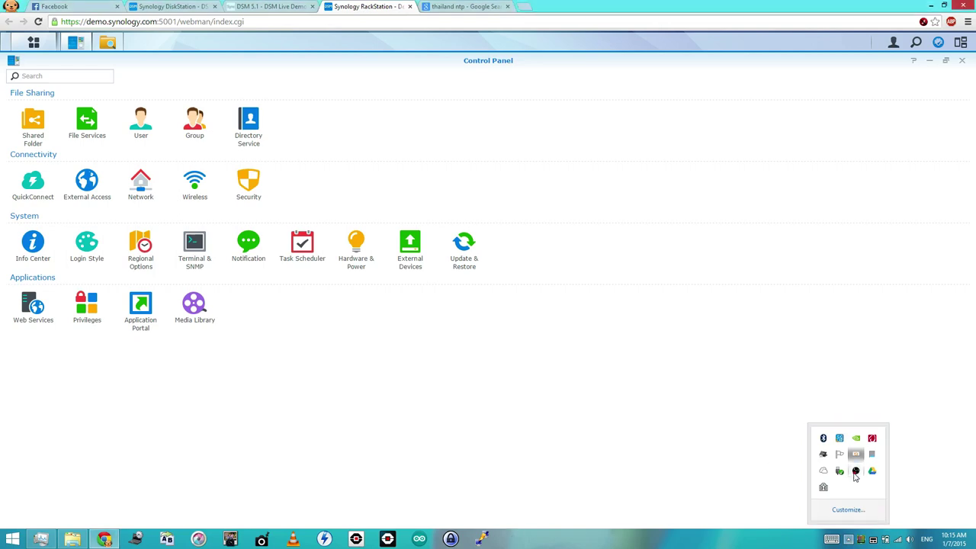